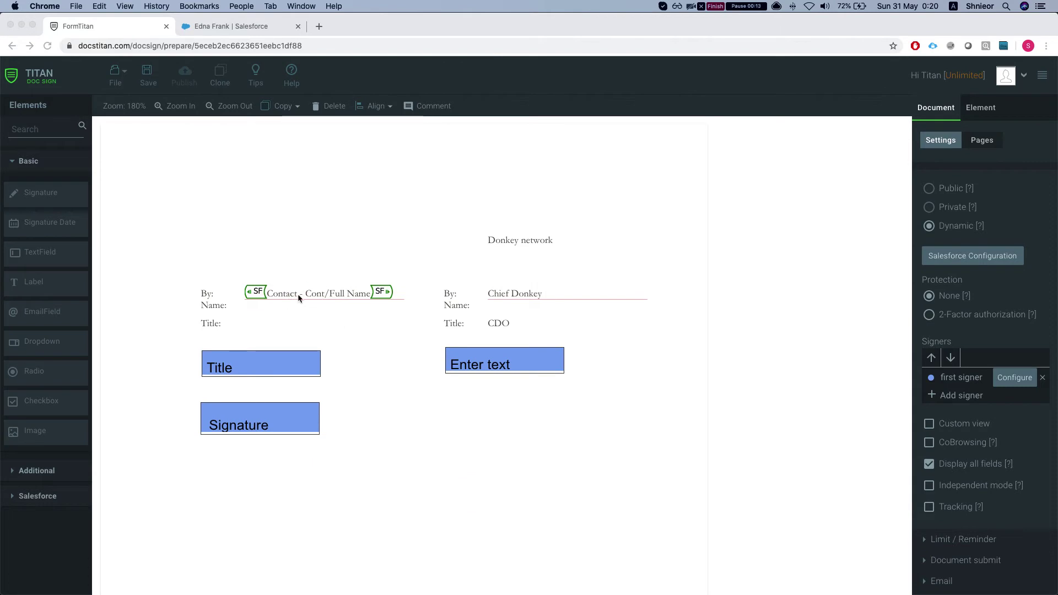
Step: Inspect the Title, Enter text and Signature fields on page 2 of the template
click(252, 374)
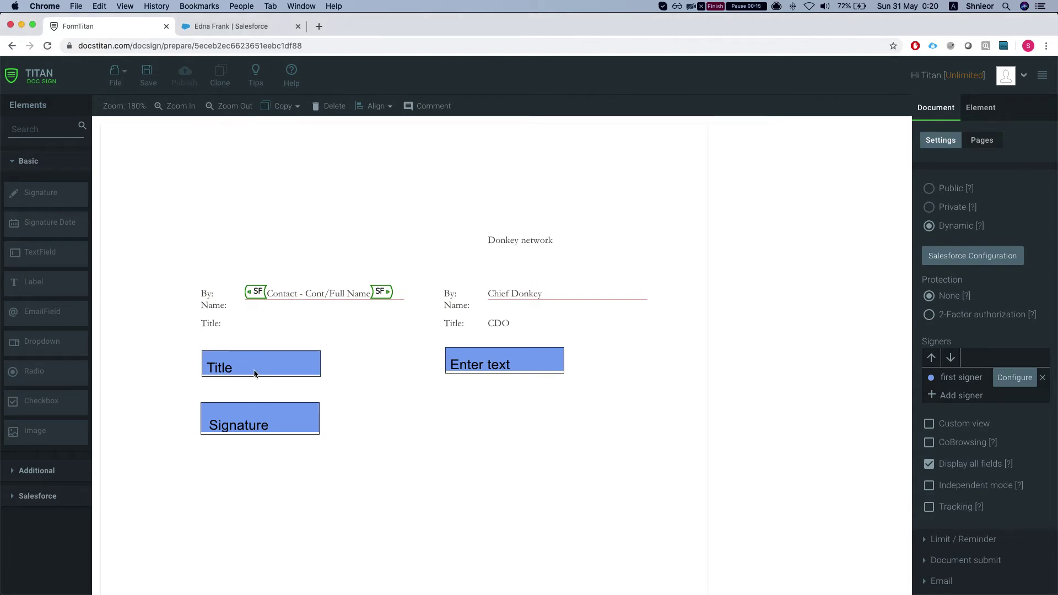
click(248, 367)
click(504, 362)
click(270, 425)
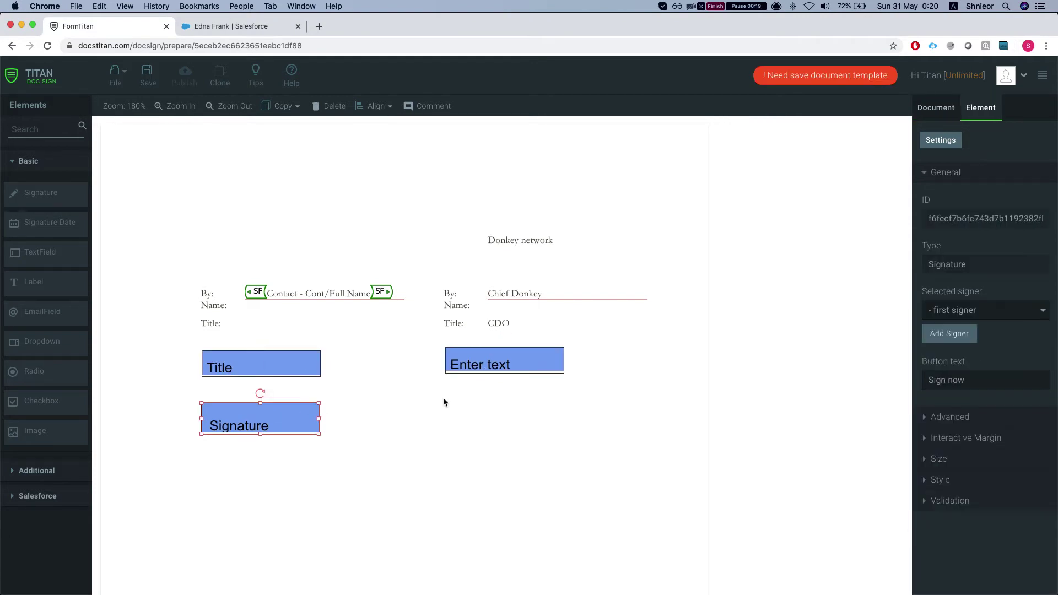
key(ctrl+Up)
Step: Scroll through the Word document, then inspect its Contact name field, Input control and Sign Here picture
click(875, 194)
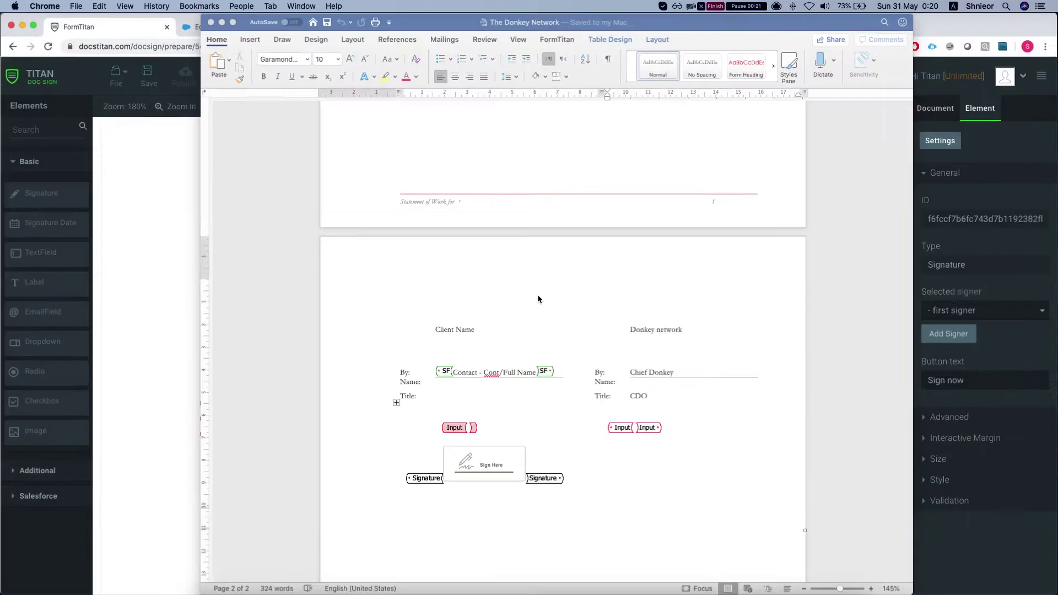
scroll(524, 331, up, 10)
scroll(456, 333, up, 2)
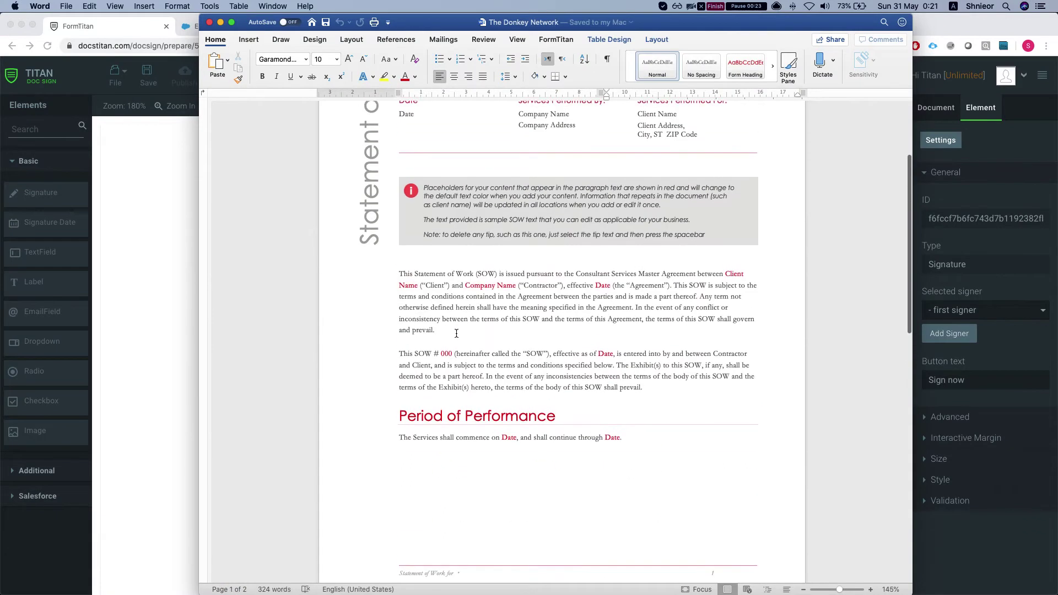
scroll(456, 333, up, 4)
scroll(456, 332, down, 10)
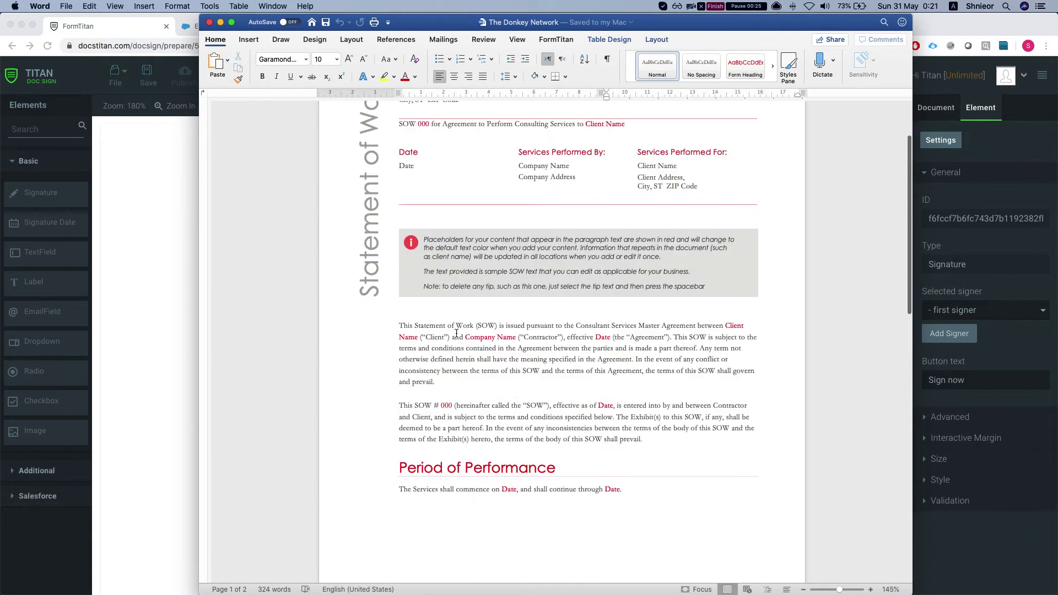
click(468, 346)
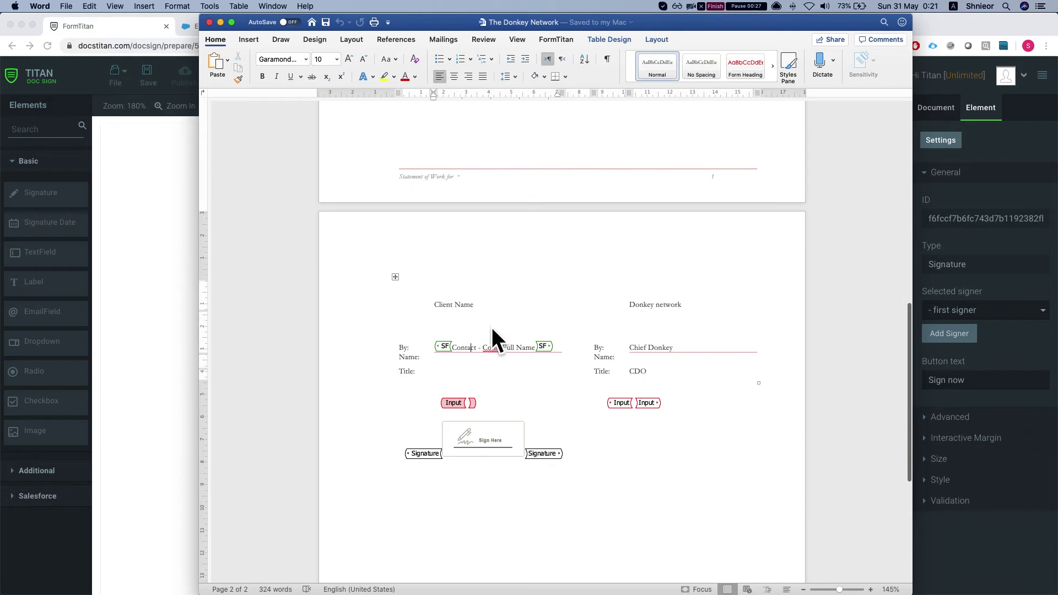
click(452, 406)
click(474, 452)
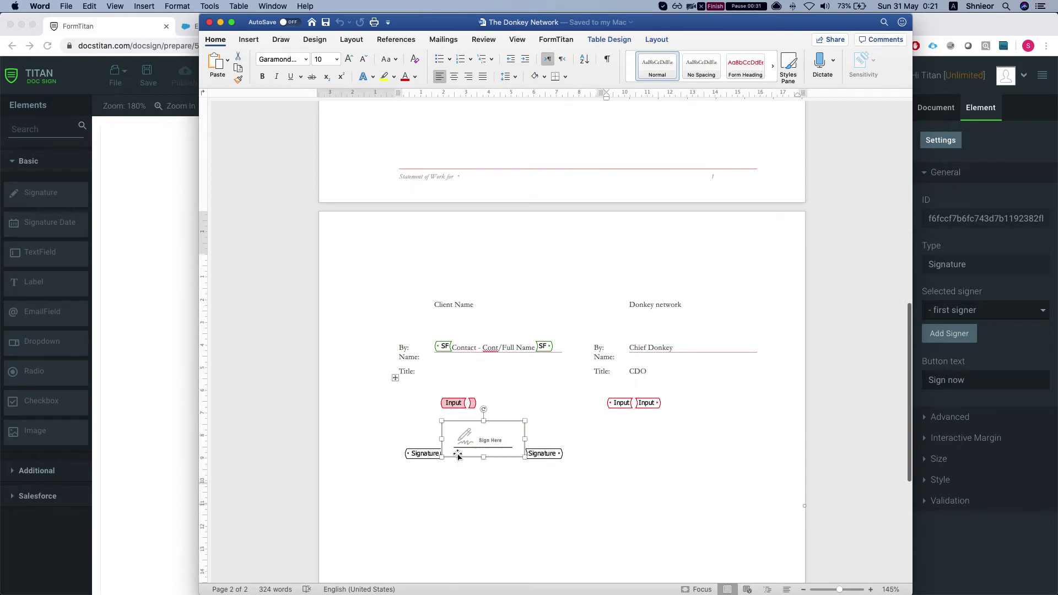
Step: Check that the template's Salesforce Configuration targets the Contact object, closing without changes
click(163, 283)
scroll(373, 307, up, 15)
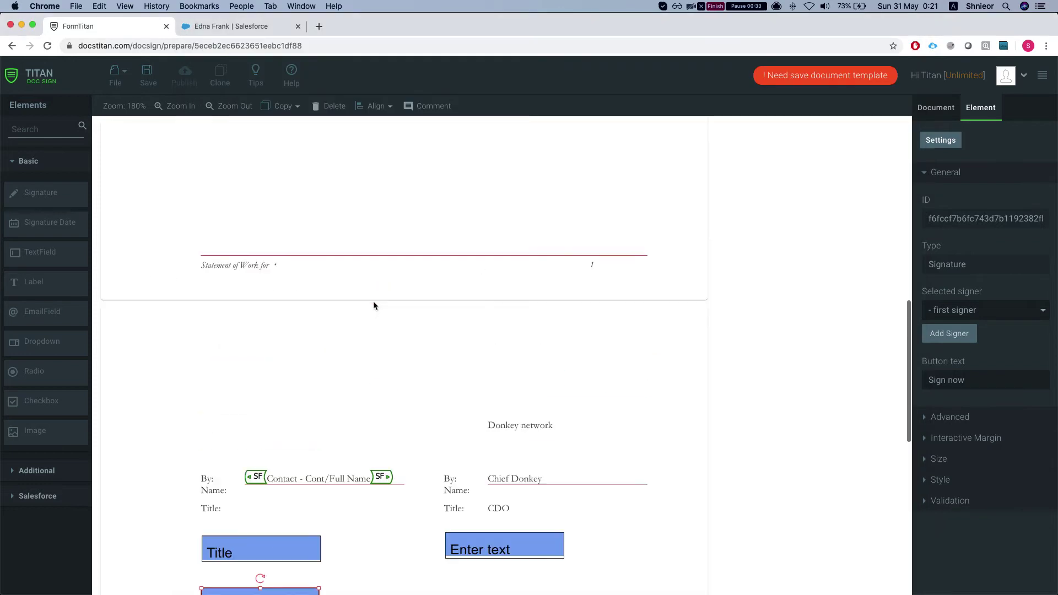
scroll(705, 226, up, 3)
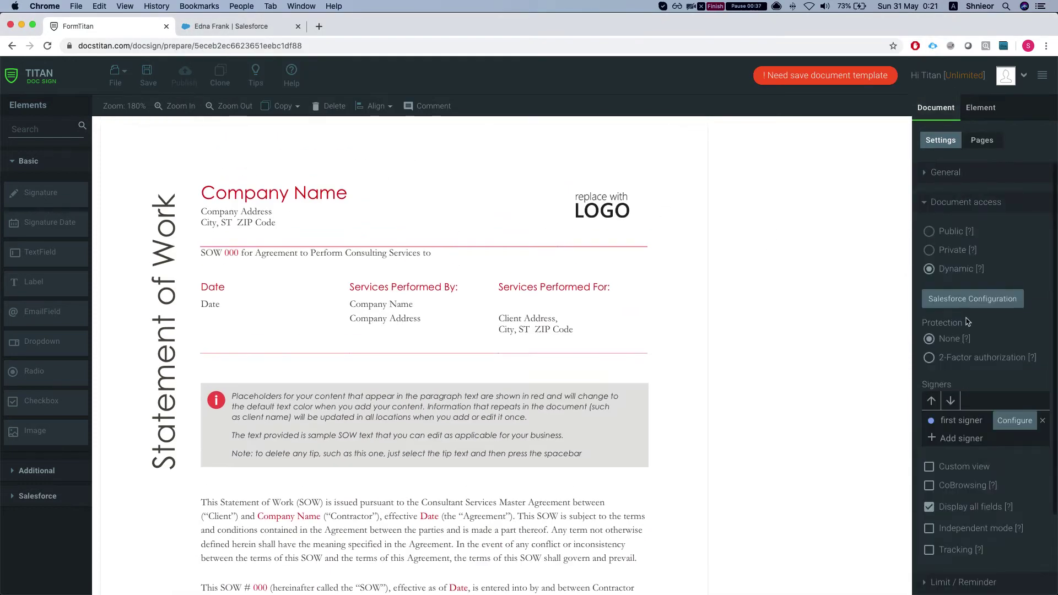
click(969, 302)
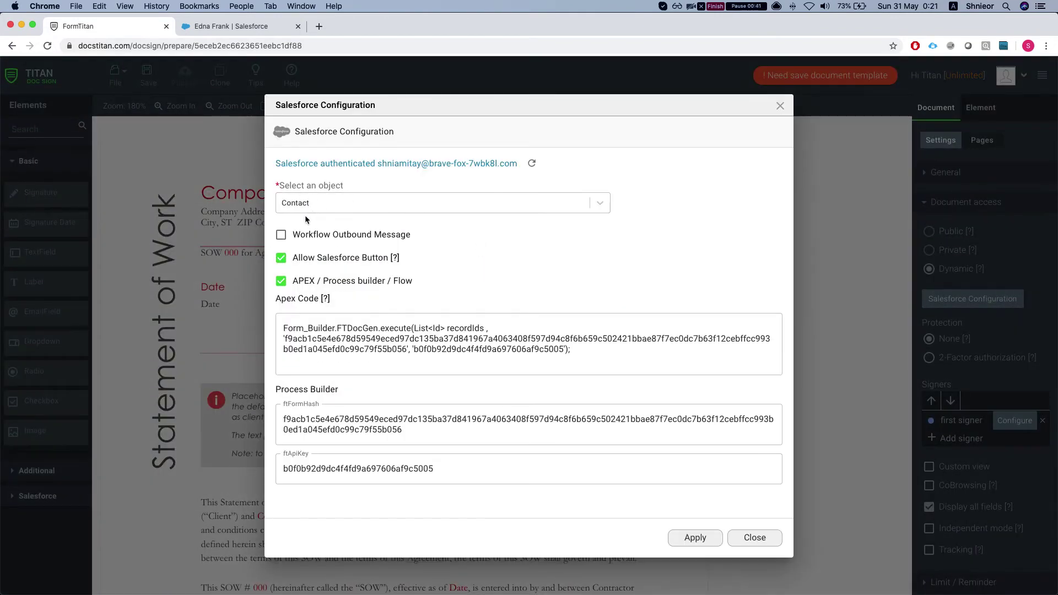
click(756, 538)
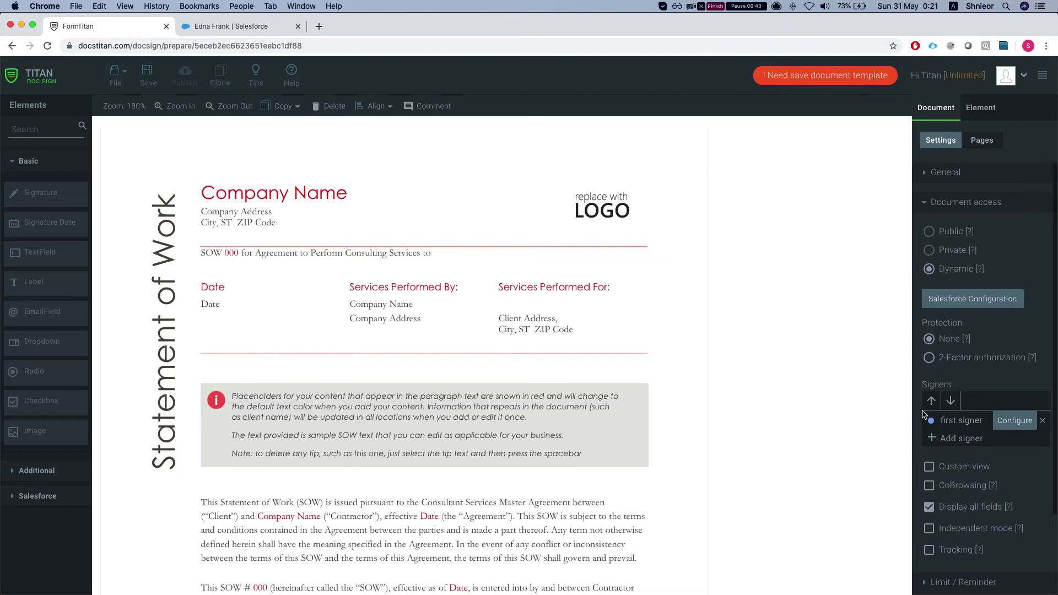
click(1014, 420)
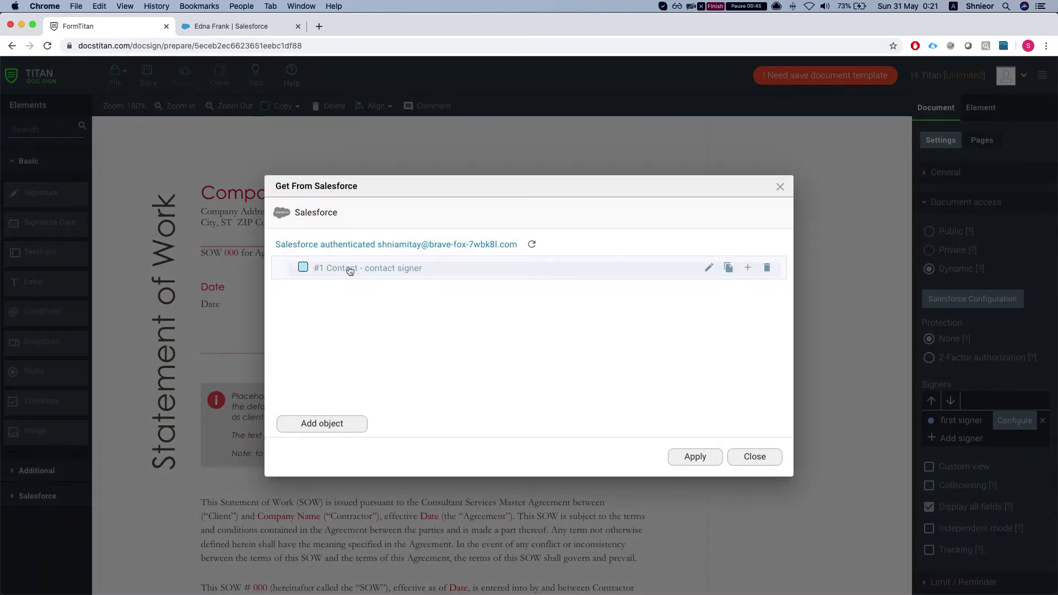
click(709, 268)
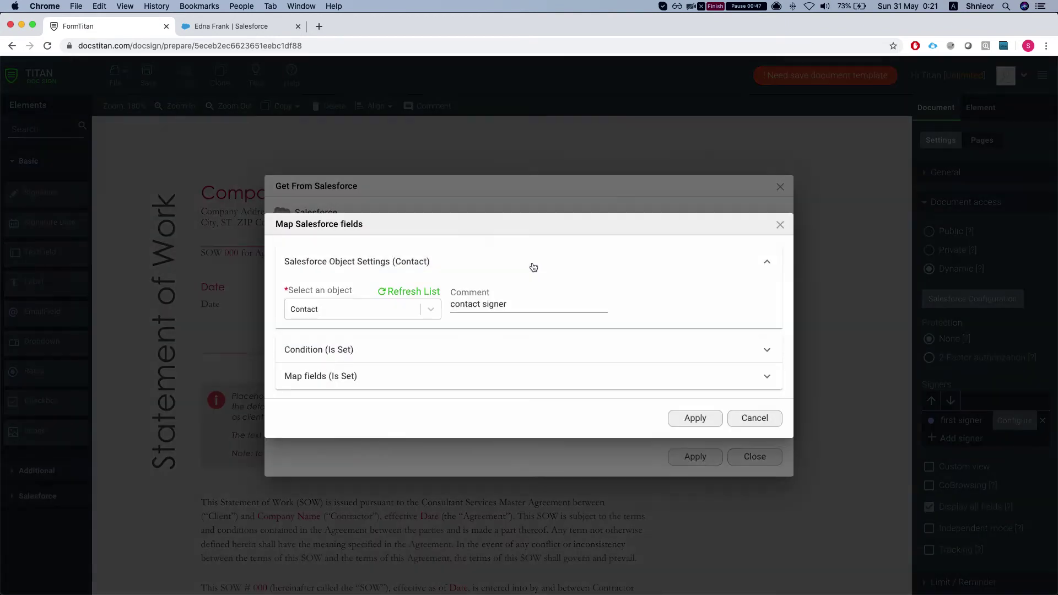
click(341, 361)
click(386, 351)
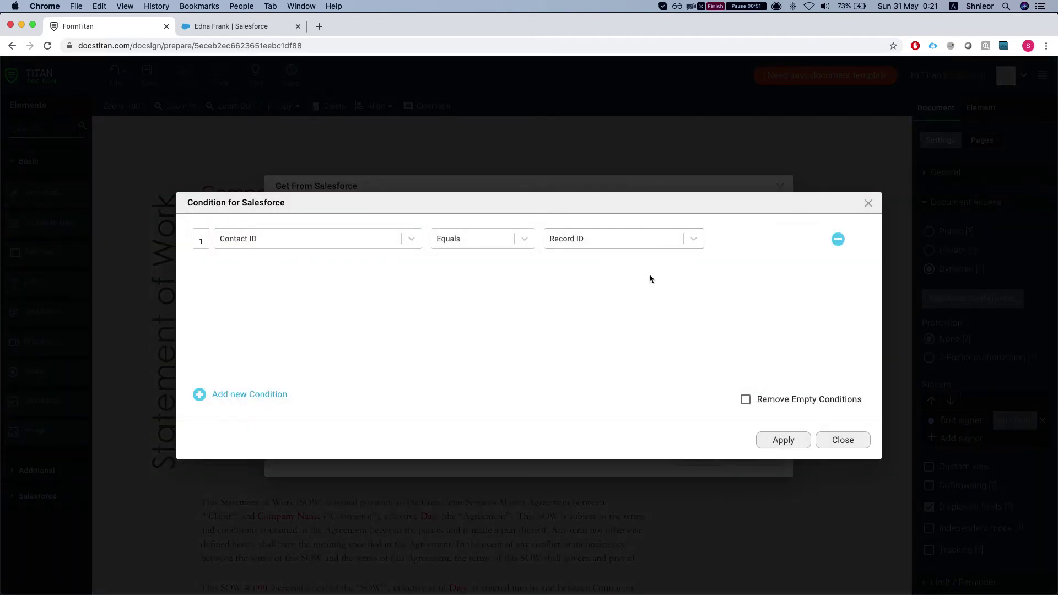
click(840, 441)
click(759, 441)
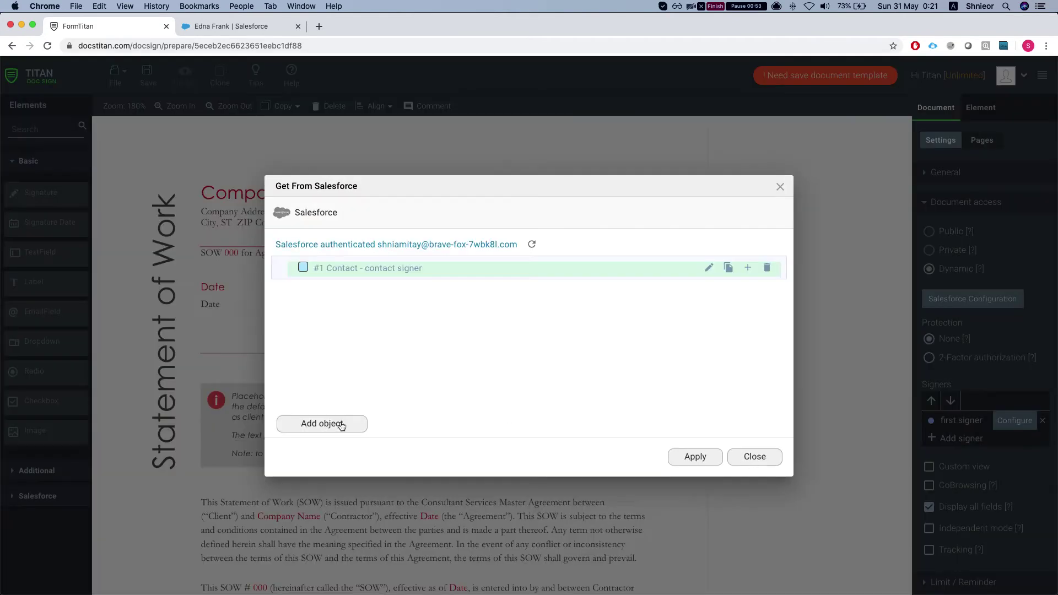
click(709, 268)
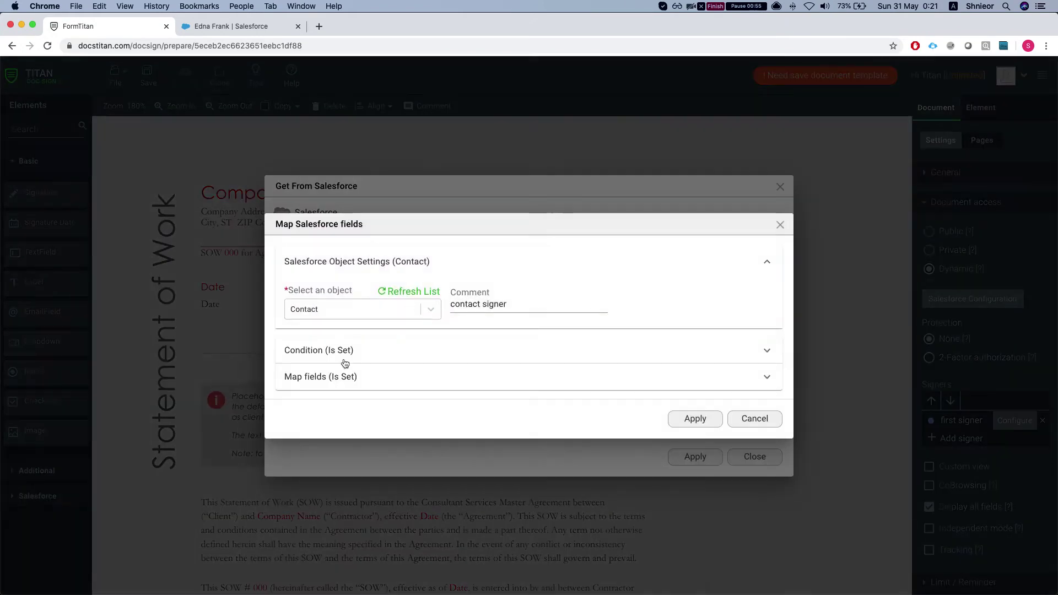
click(333, 376)
click(337, 375)
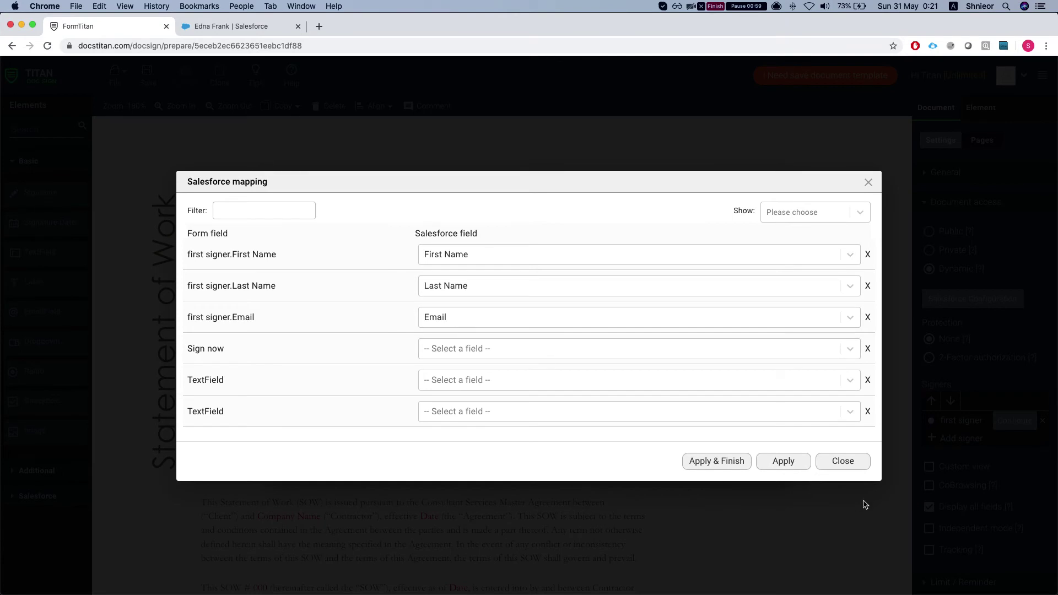
click(843, 462)
click(753, 433)
click(755, 459)
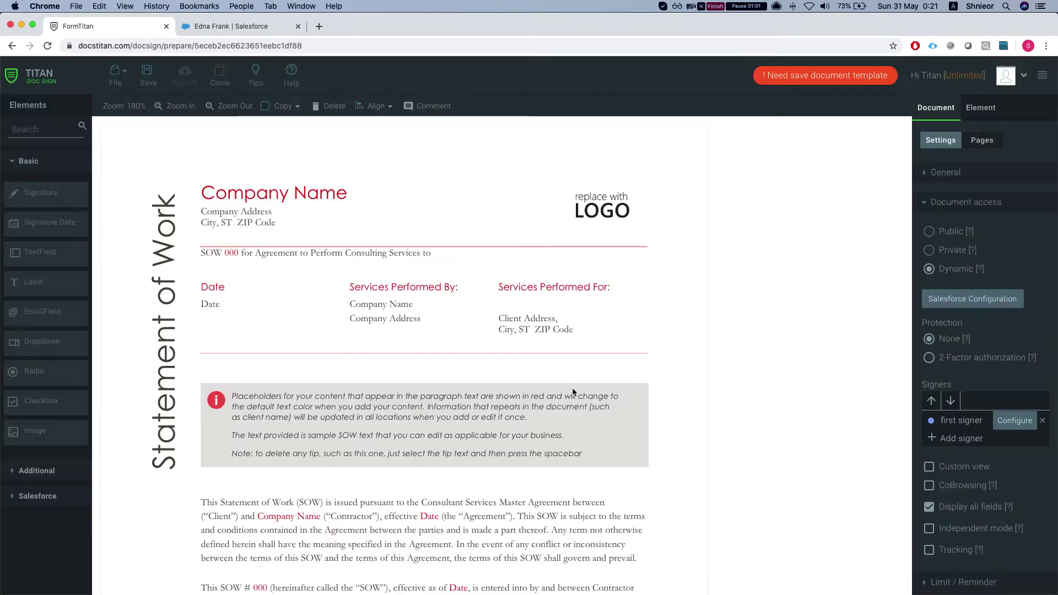
Step: From the contact's Salesforce record, generate The Donkey Network.docx and view the document
click(231, 25)
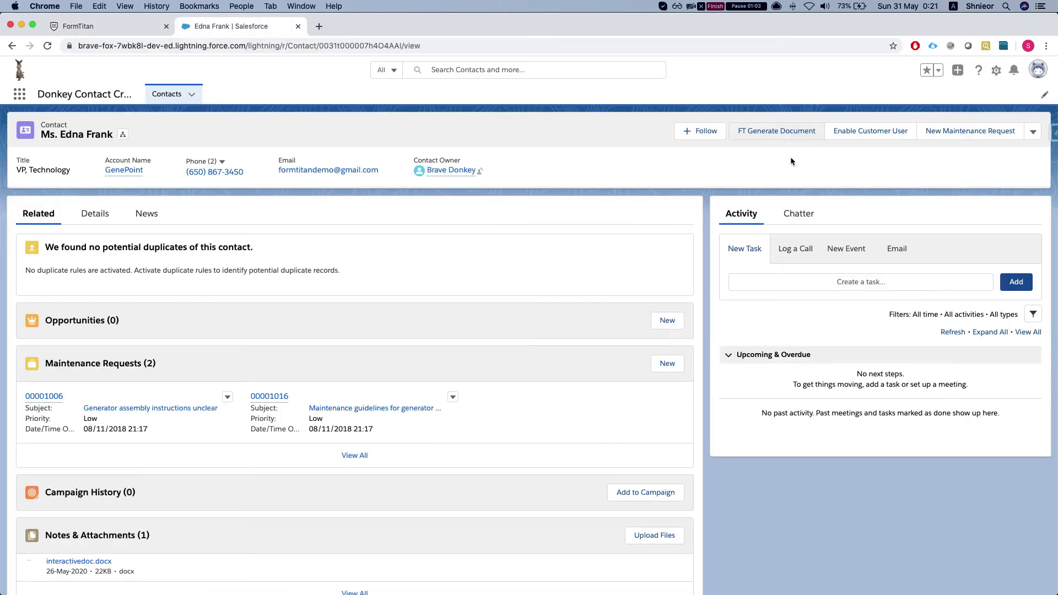
click(761, 138)
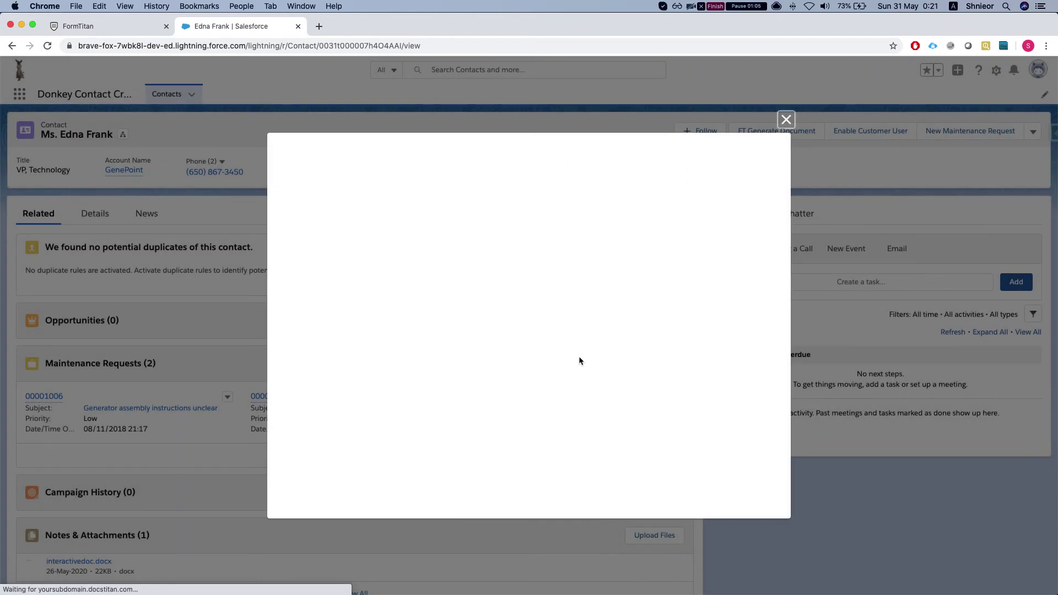
click(540, 353)
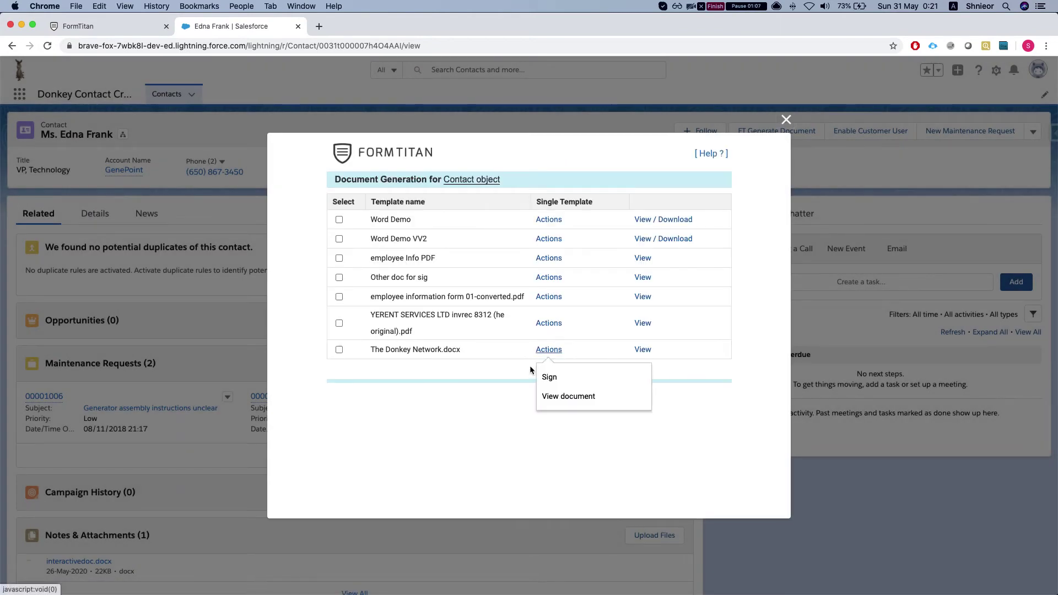
click(558, 396)
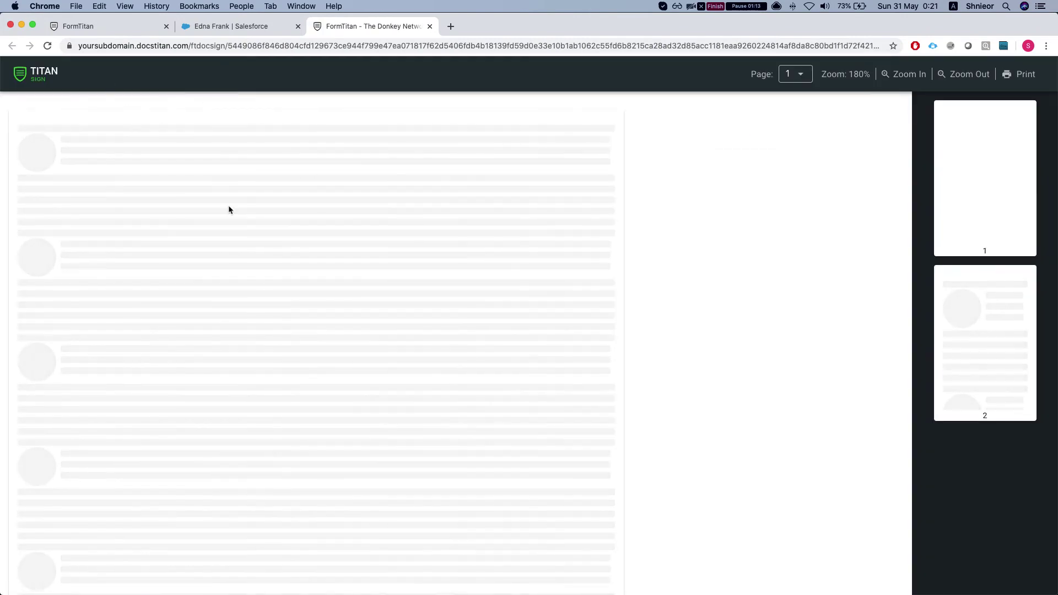
Step: Scroll the generated document to confirm the contact's name and Sign now field on page 2
scroll(362, 320, down, 20)
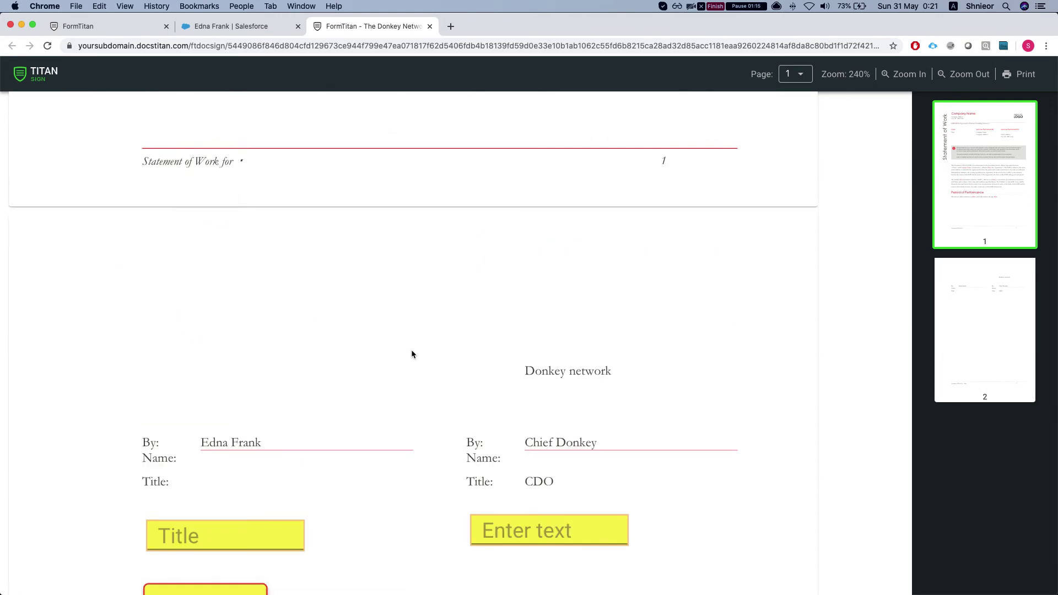
scroll(411, 352, up, 9)
scroll(590, 250, up, 3)
scroll(590, 250, down, 10)
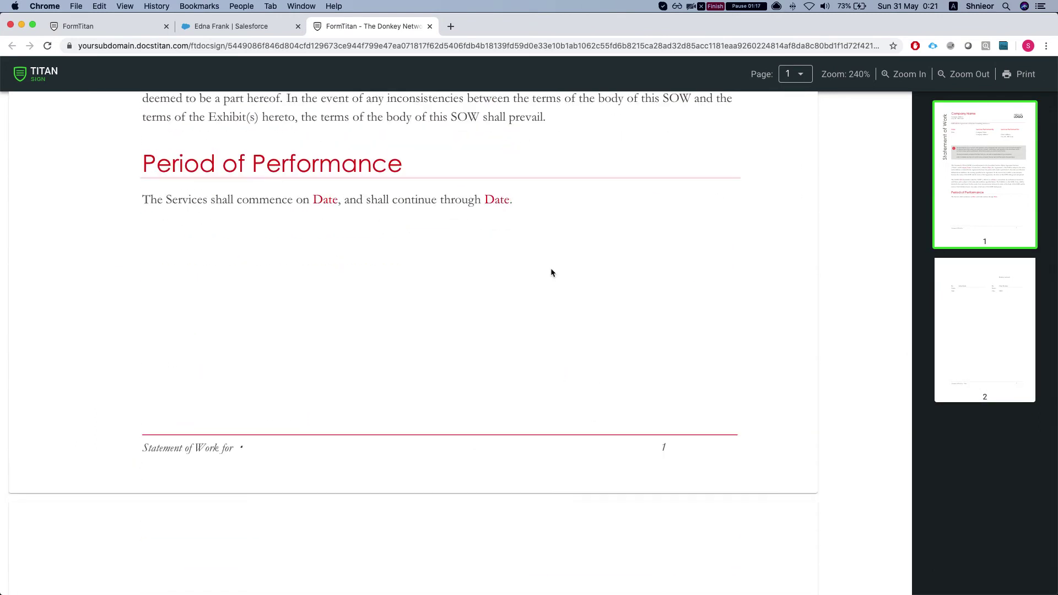
scroll(338, 307, down, 10)
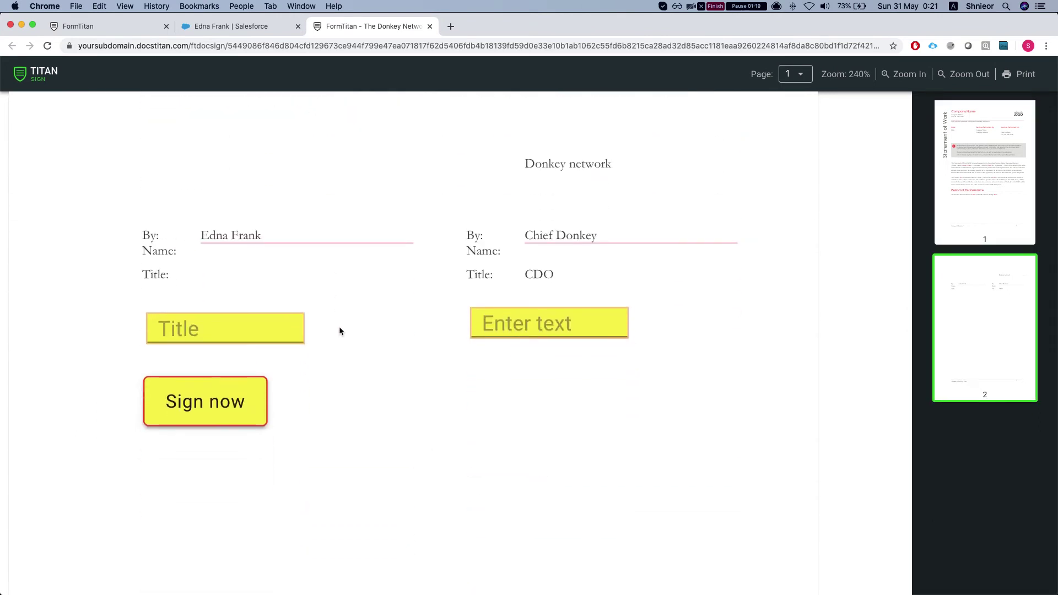
Step: Close the generated document's tab and go back to the FormTitan template editor
click(429, 25)
click(83, 26)
scroll(970, 388, down, 3)
scroll(966, 360, up, 3)
scroll(954, 261, down, 3)
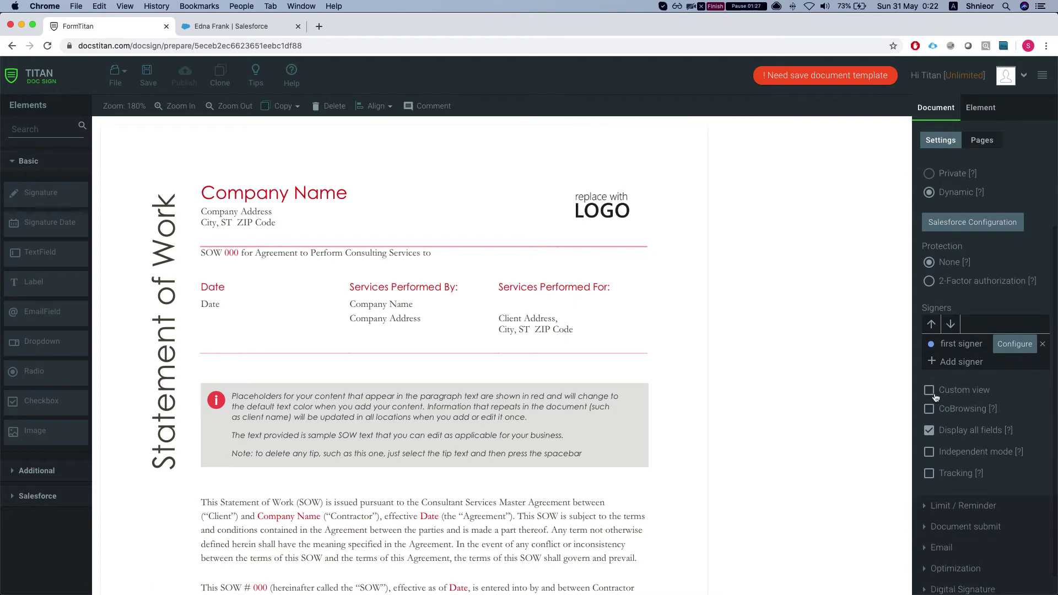
Step: Turn on Custom view and allow PDF download, trying the dynamic field-based option
click(934, 394)
click(950, 412)
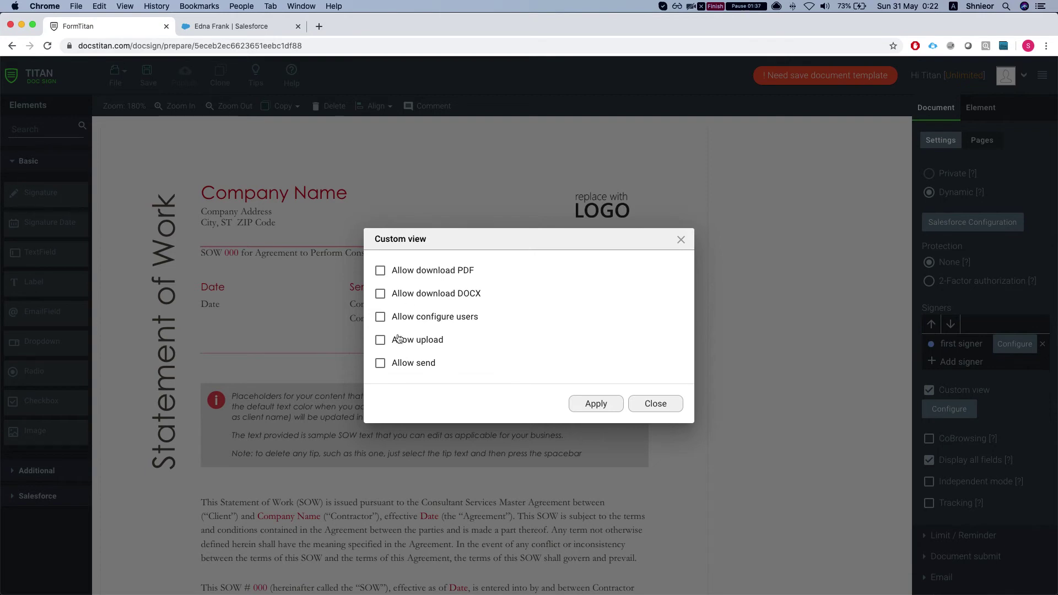
click(424, 270)
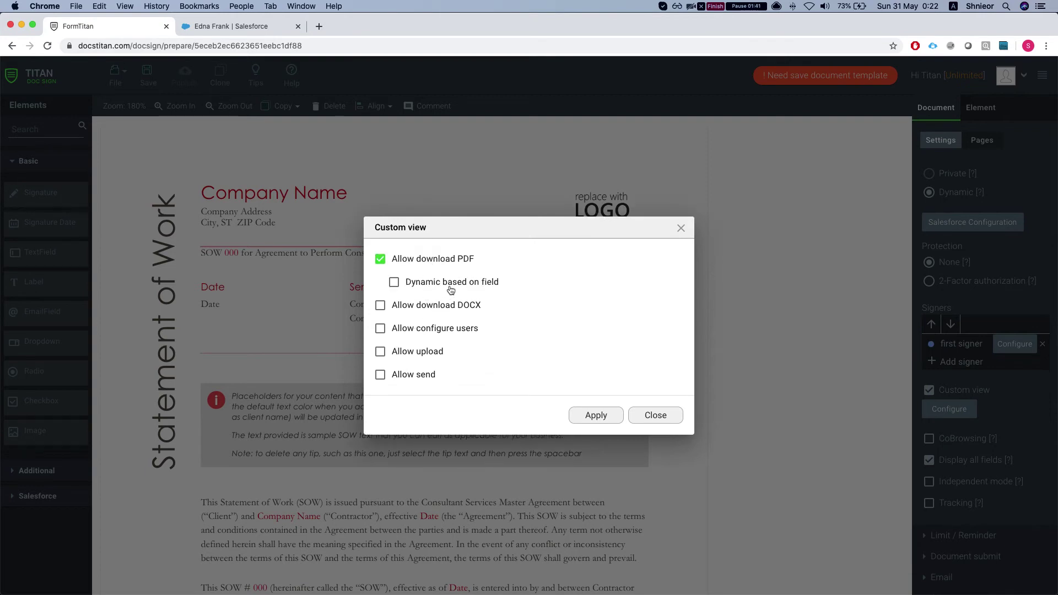
click(435, 283)
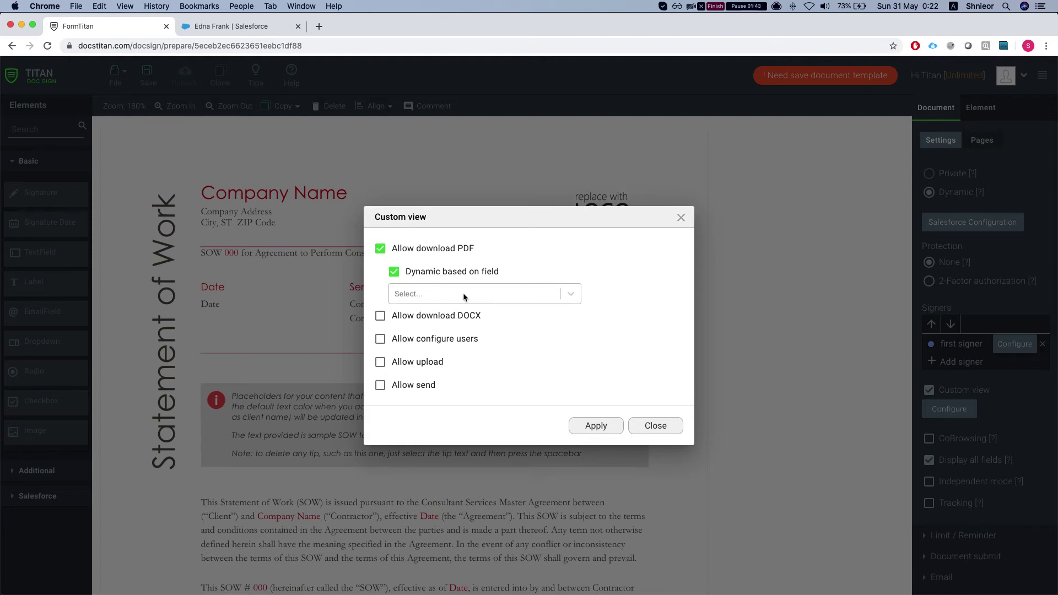
click(451, 291)
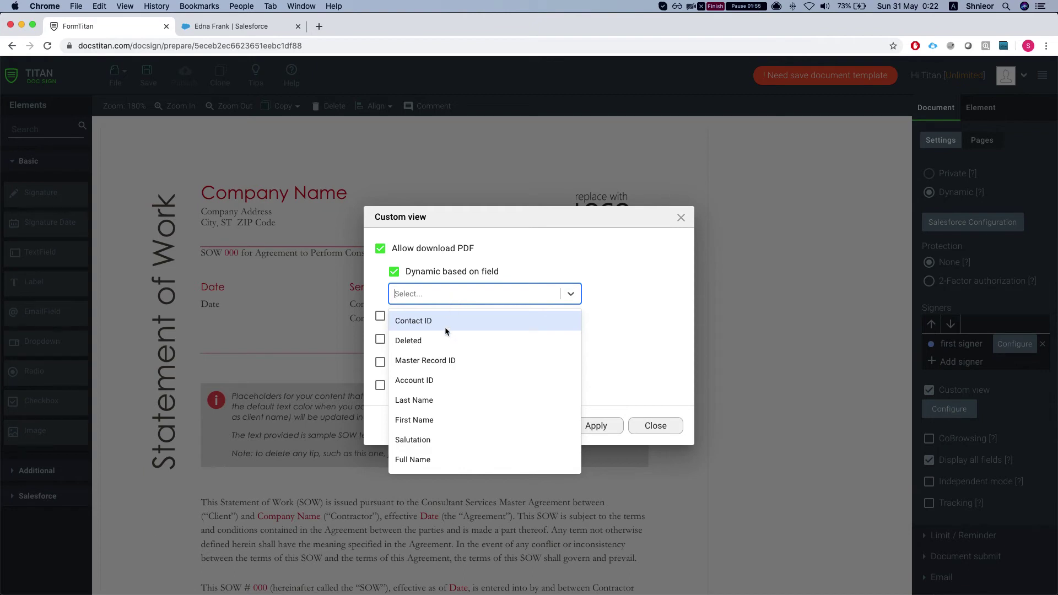
scroll(444, 325, down, 2)
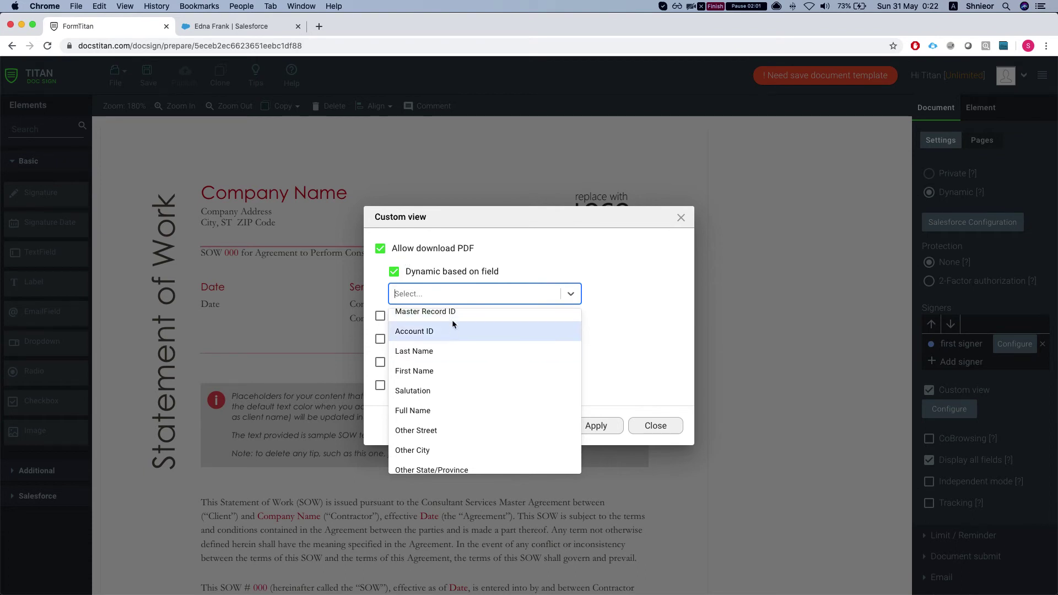
Step: Drop the field dependency, allow DOCX download, configuring users, upload and send, then apply and save
click(394, 271)
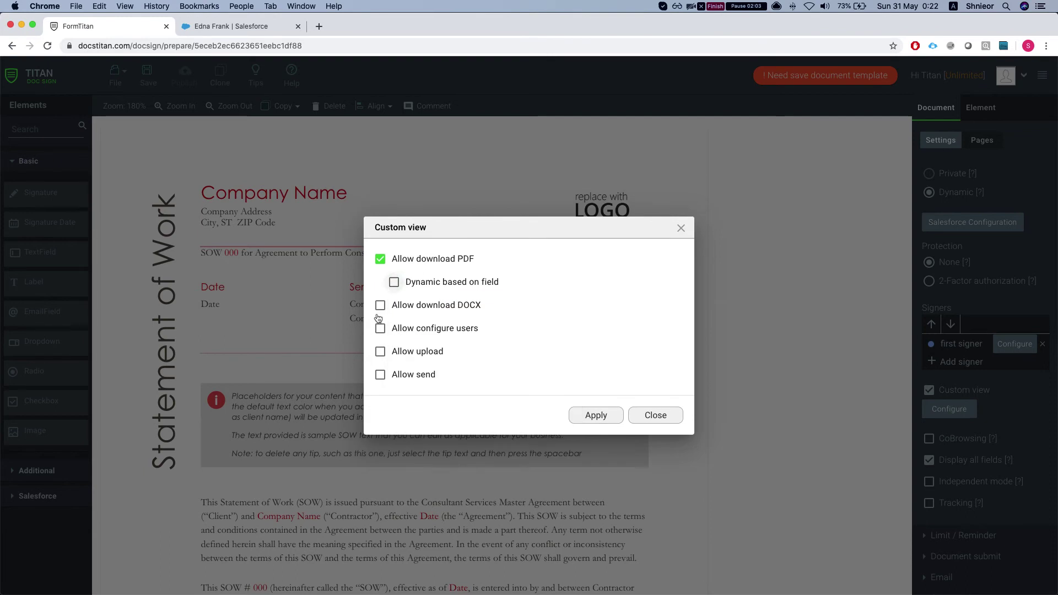
click(380, 304)
click(381, 340)
click(380, 374)
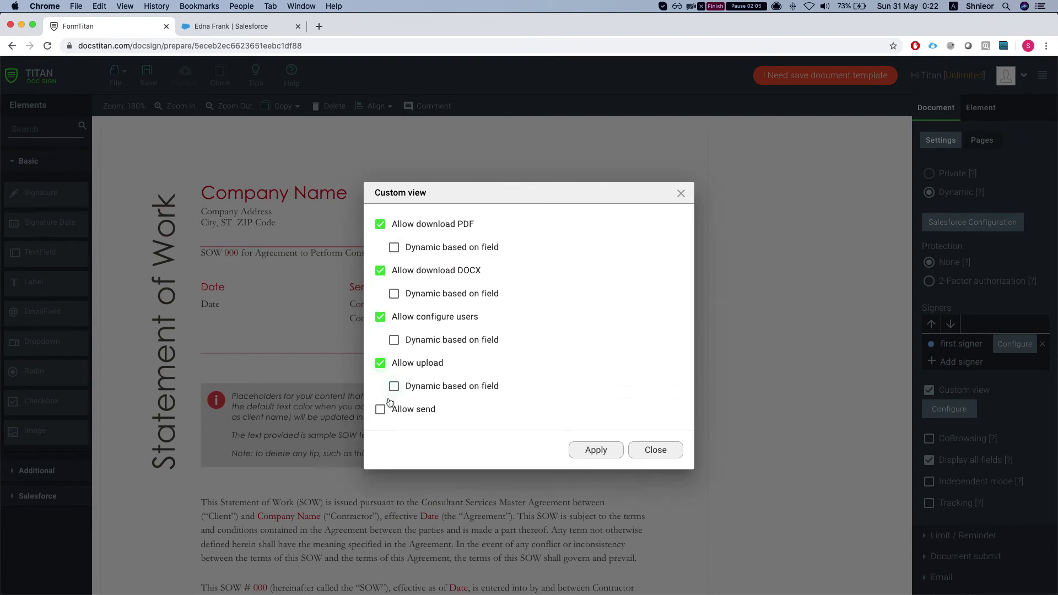
click(380, 408)
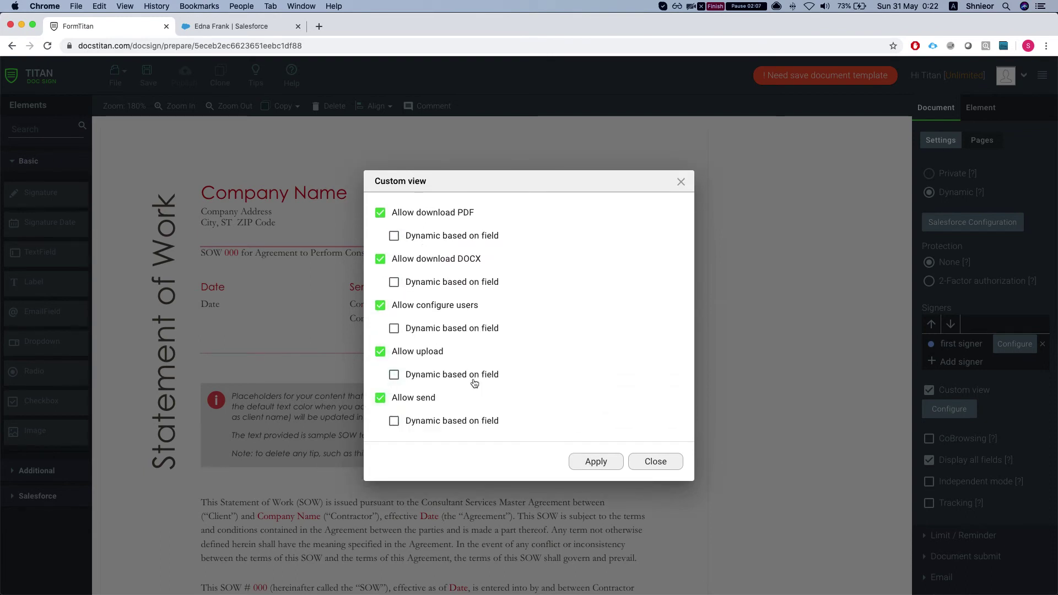
click(595, 462)
click(147, 75)
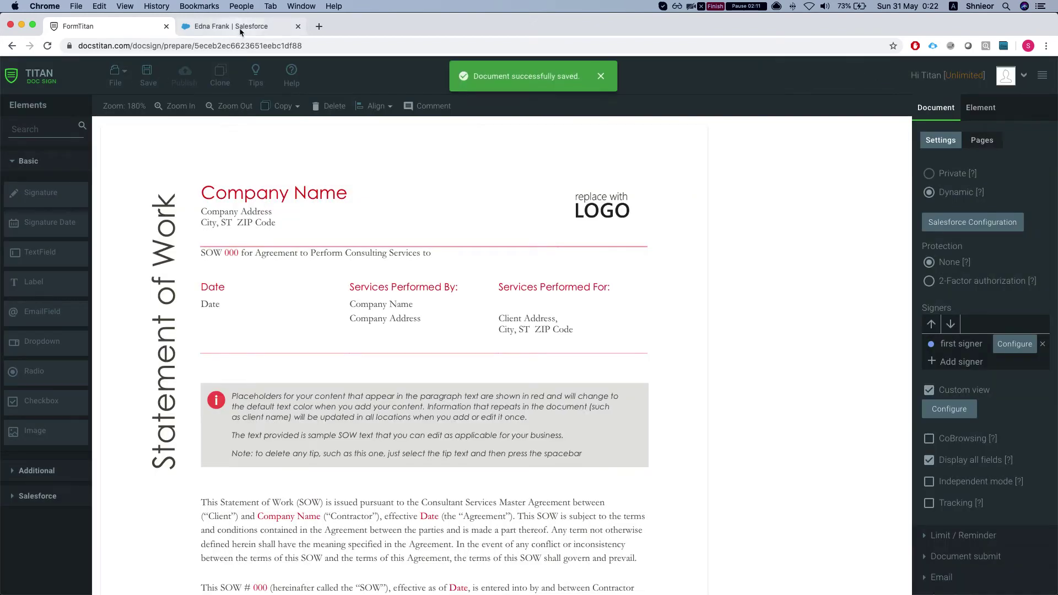
Step: Reopen The Donkey Network.docx for viewing from the Salesforce contact's Actions menu
click(240, 28)
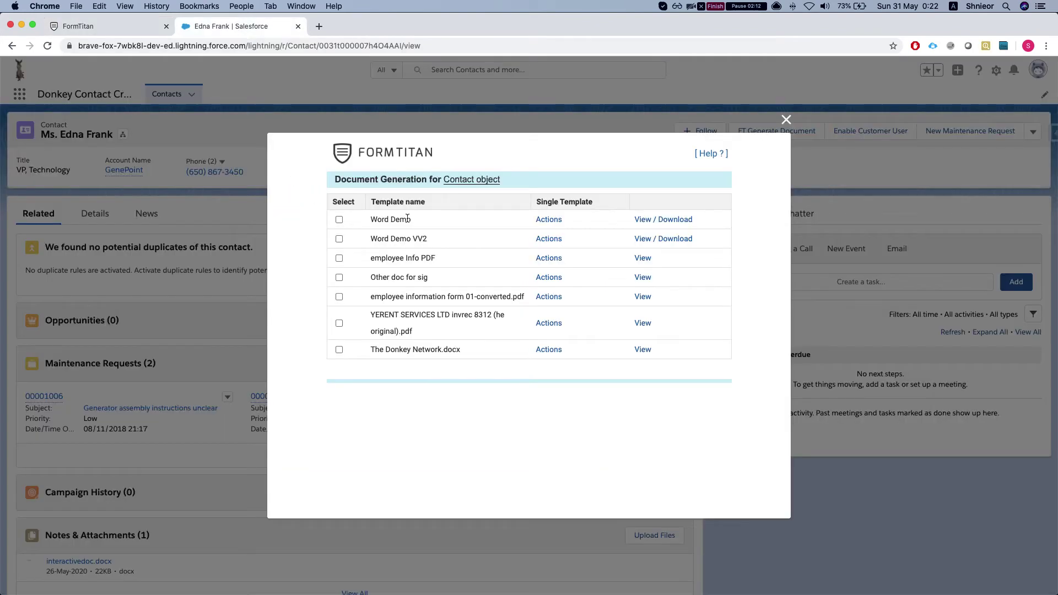
click(549, 349)
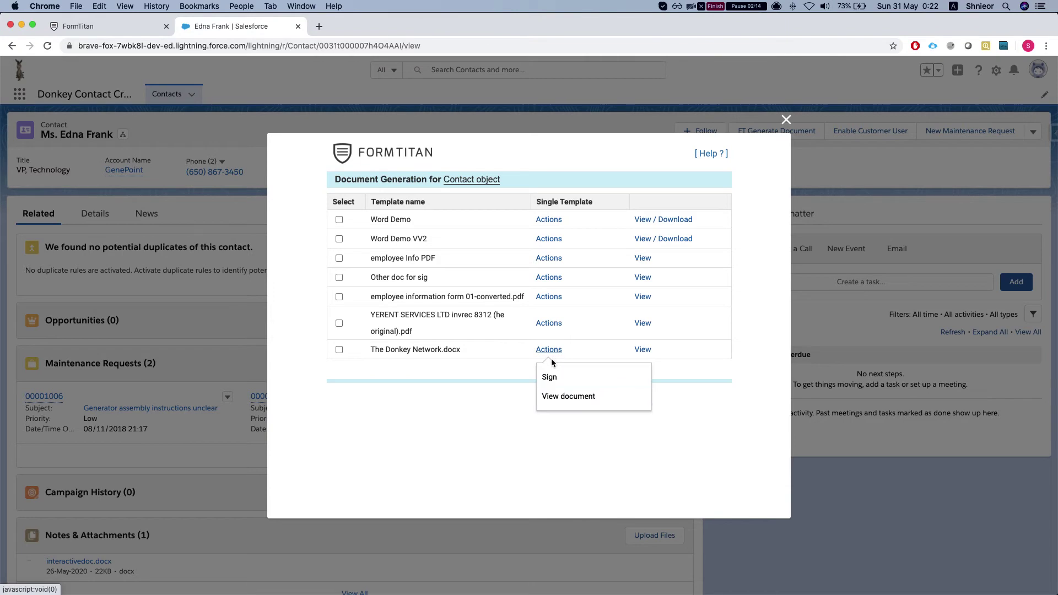
click(571, 401)
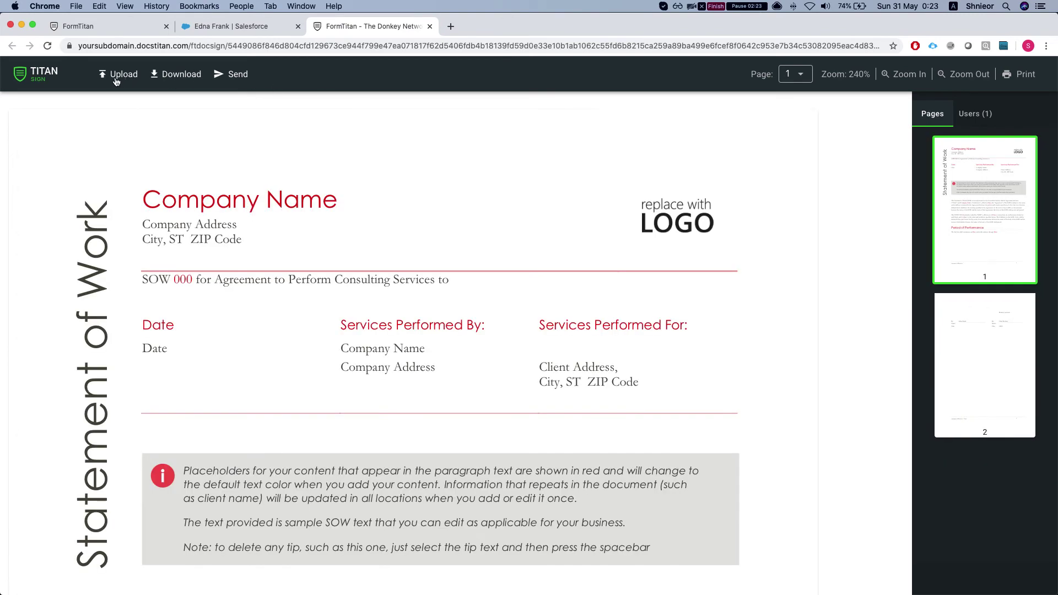
Step: Place a first-signer Email field just below the Enter text box on the signature page
click(989, 117)
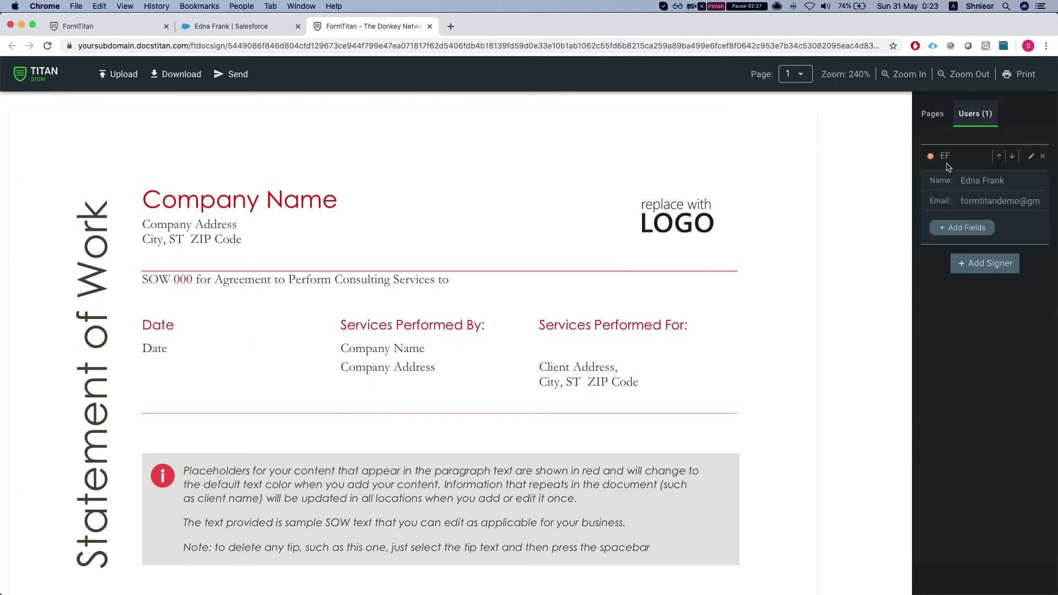
scroll(617, 309, down, 15)
scroll(542, 360, down, 5)
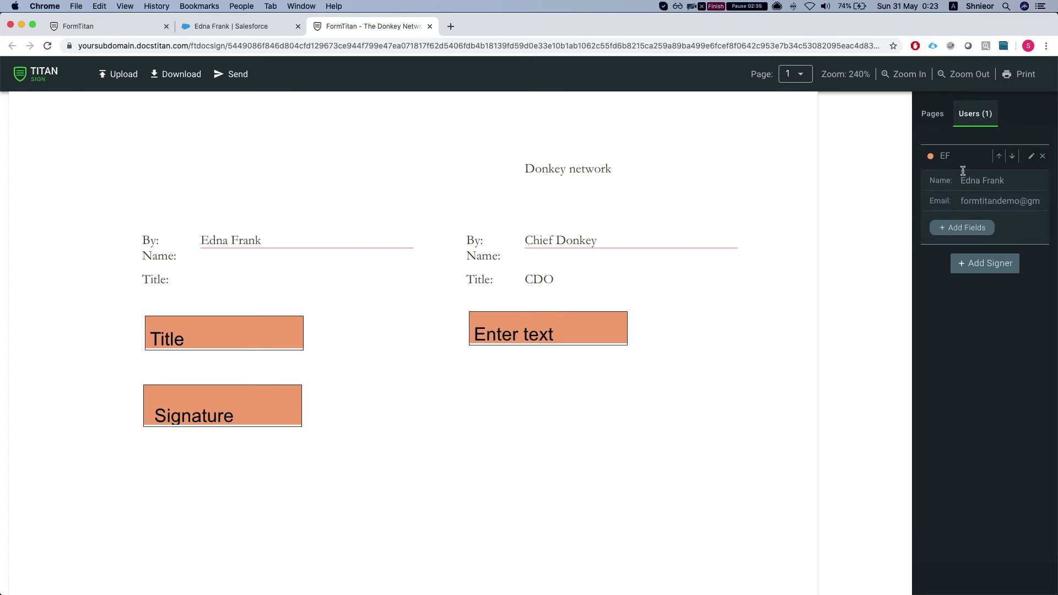
click(955, 234)
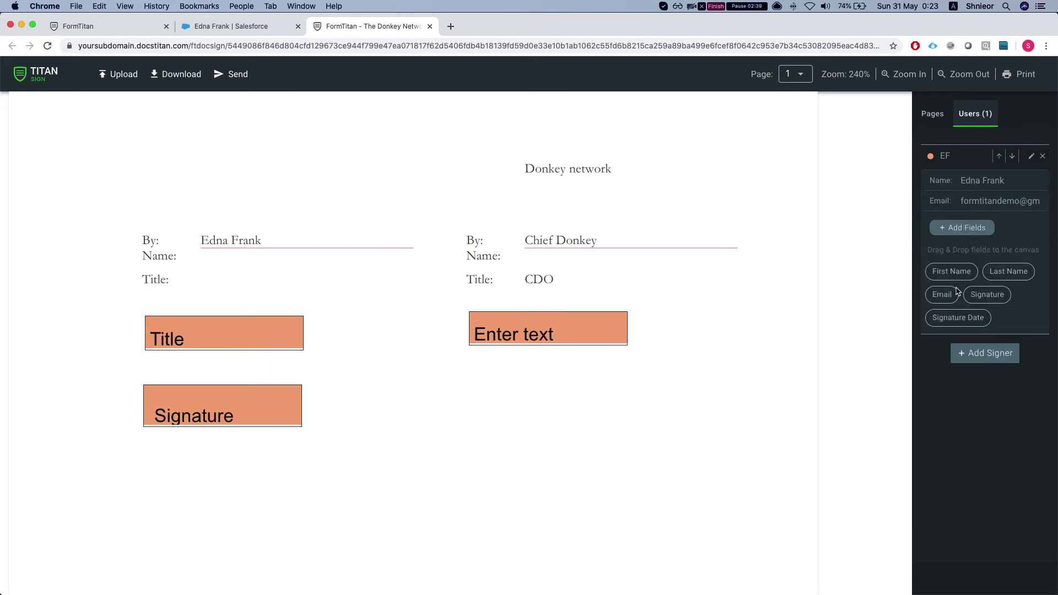
drag(944, 307, 514, 377)
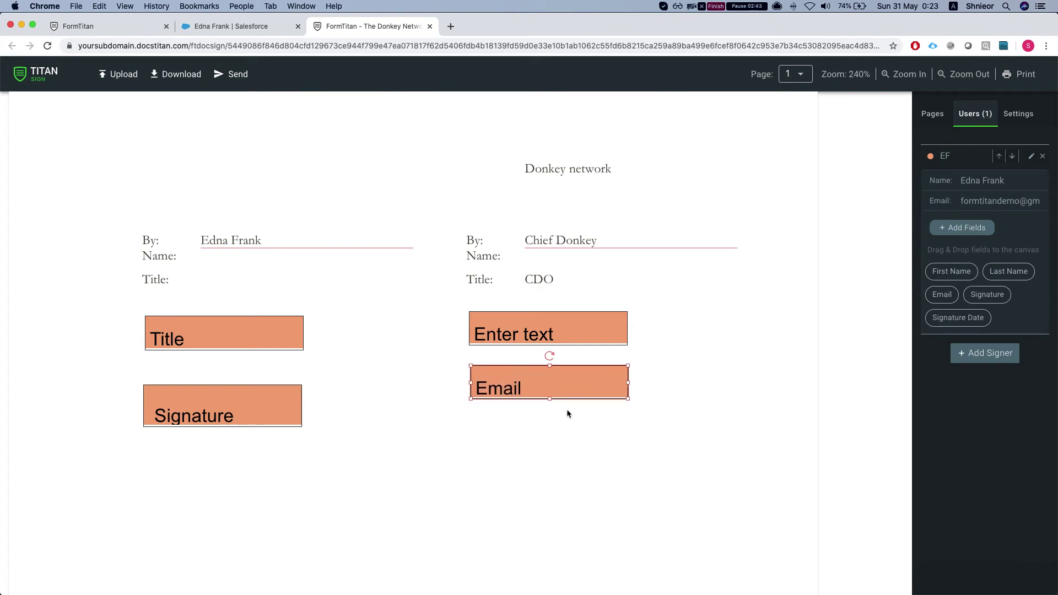
Step: Add a second signer named Dynamic Signer and fill in its e-mail address
click(994, 360)
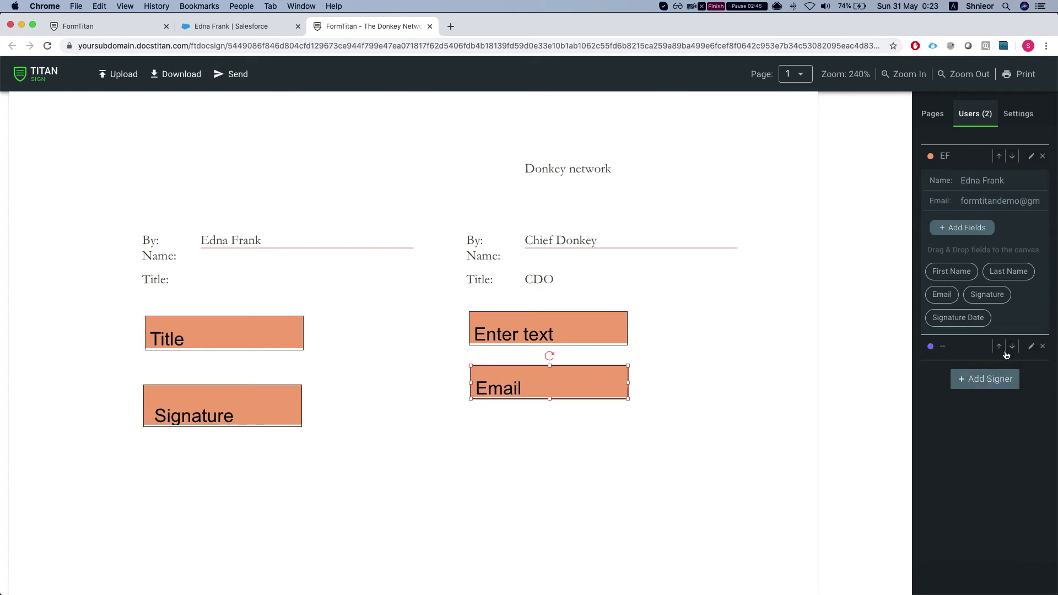
click(962, 351)
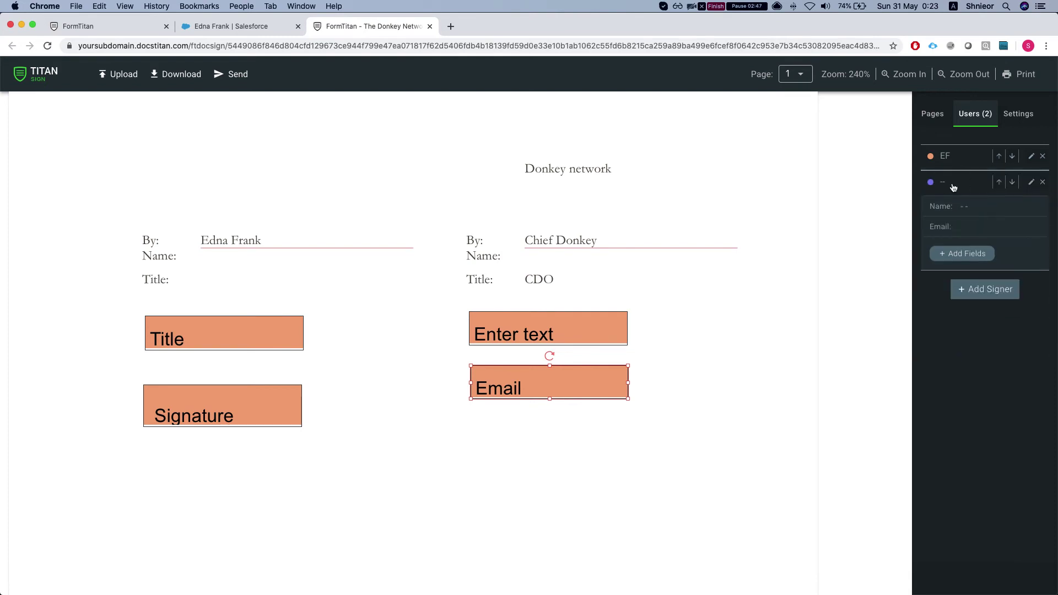
click(971, 204)
text(S)
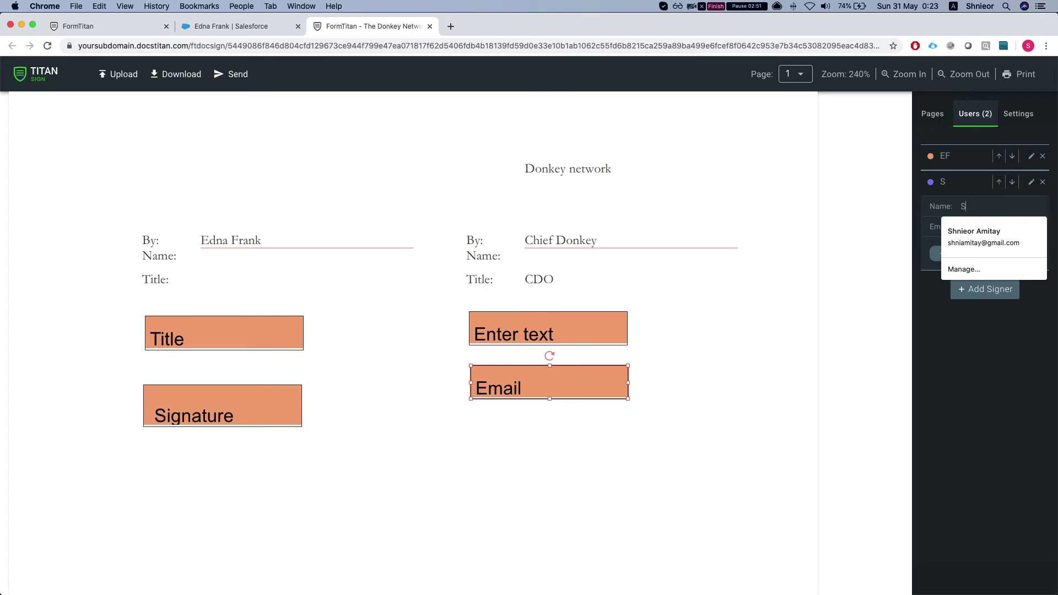
key(BackSpace)
text(Dynamic Signer)
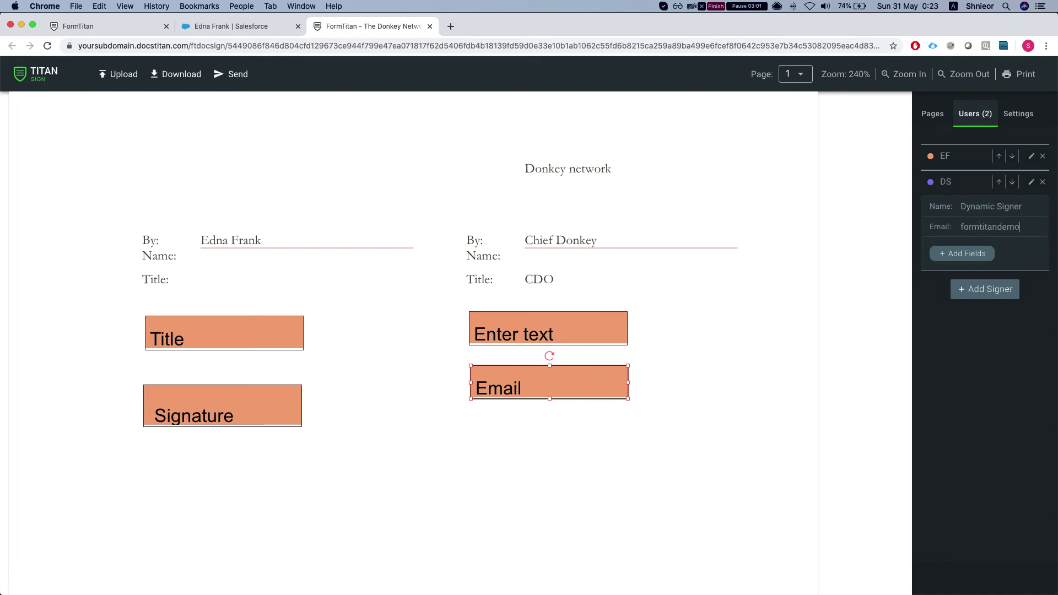
Step: Add Dynamic Signer's Signature and Last Name fields, moving Email and Enter text to the left column
click(959, 254)
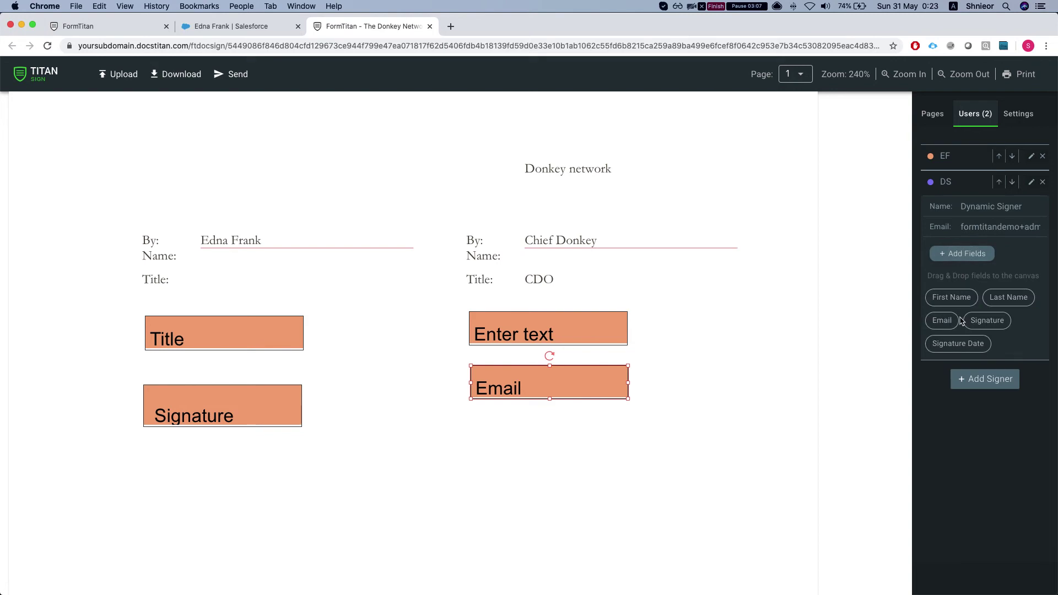
mouse_move(960, 342)
mouse_down()
mouse_move(905, 370)
mouse_move(937, 336)
mouse_move(669, 425)
mouse_move(524, 448)
mouse_move(493, 428)
mouse_move(502, 431)
mouse_up()
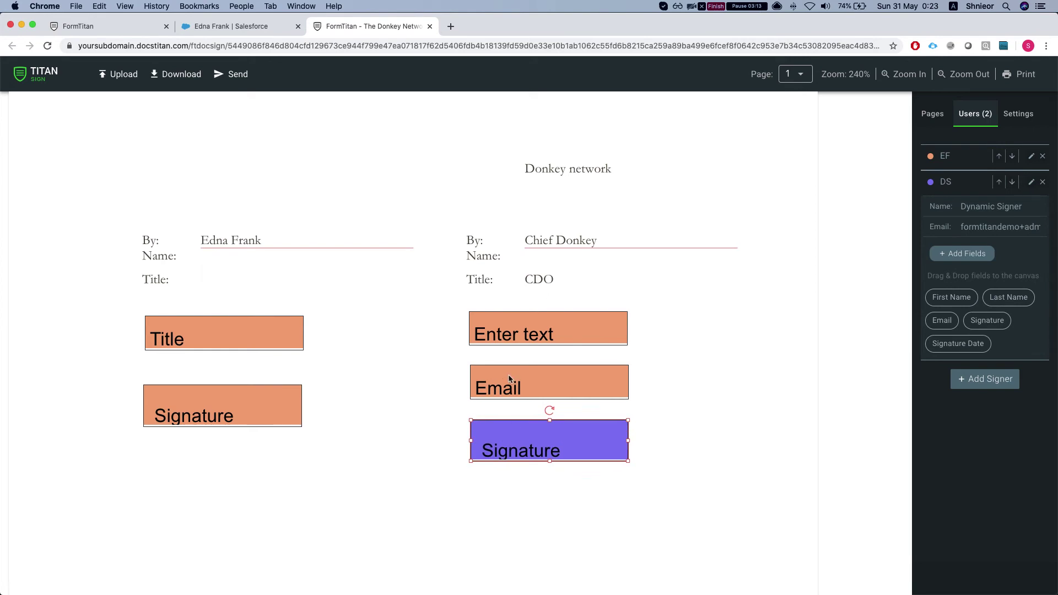
scroll(432, 437, down, 3)
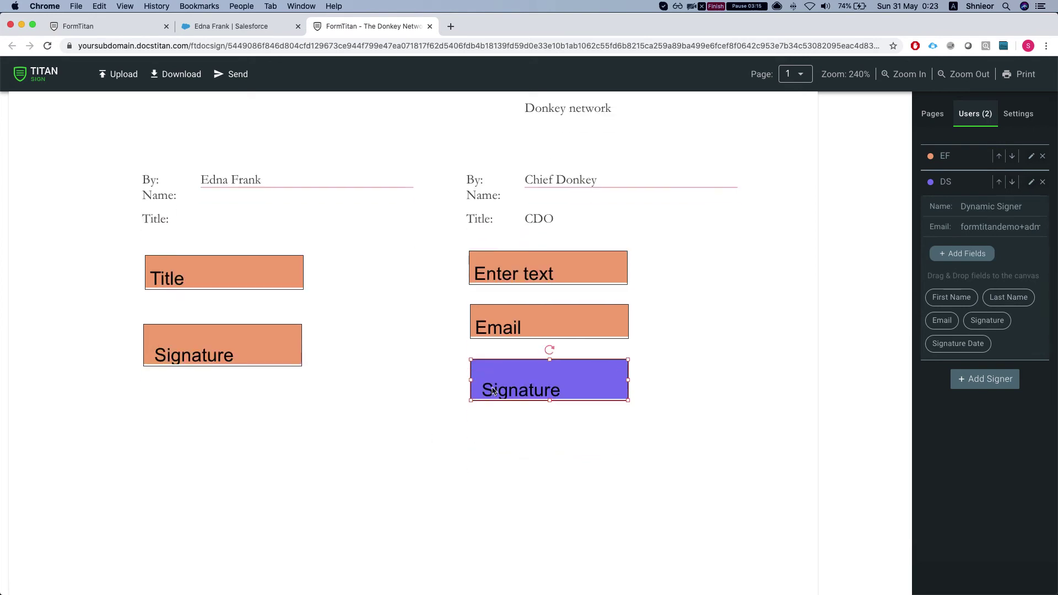
mouse_move(494, 292)
mouse_down()
mouse_move(64, 406)
mouse_move(154, 390)
mouse_move(160, 378)
mouse_up()
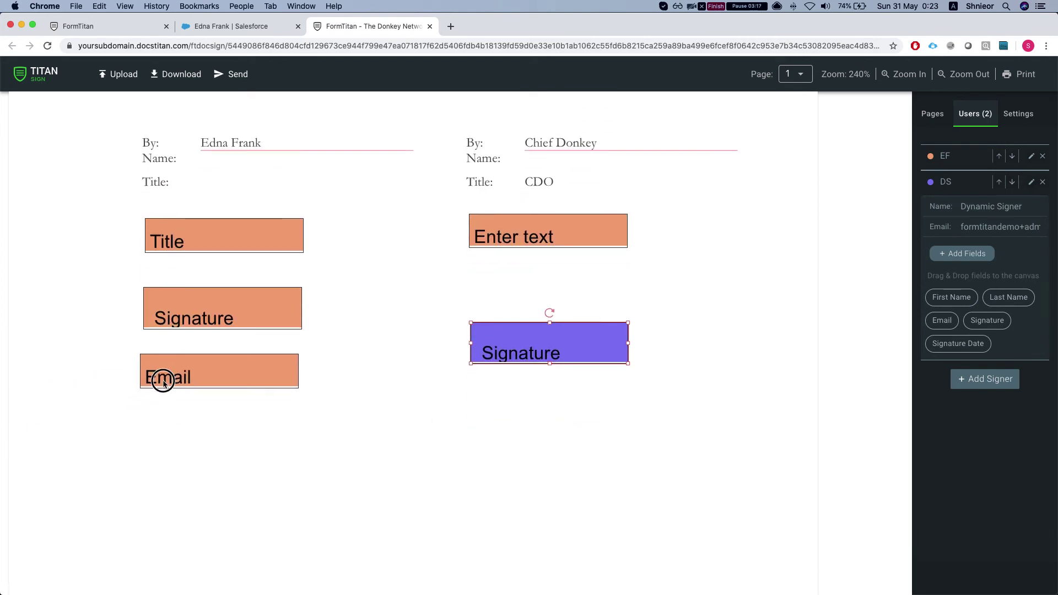
mouse_move(553, 240)
mouse_down()
mouse_move(172, 427)
mouse_move(222, 436)
mouse_up()
drag(525, 345, 524, 239)
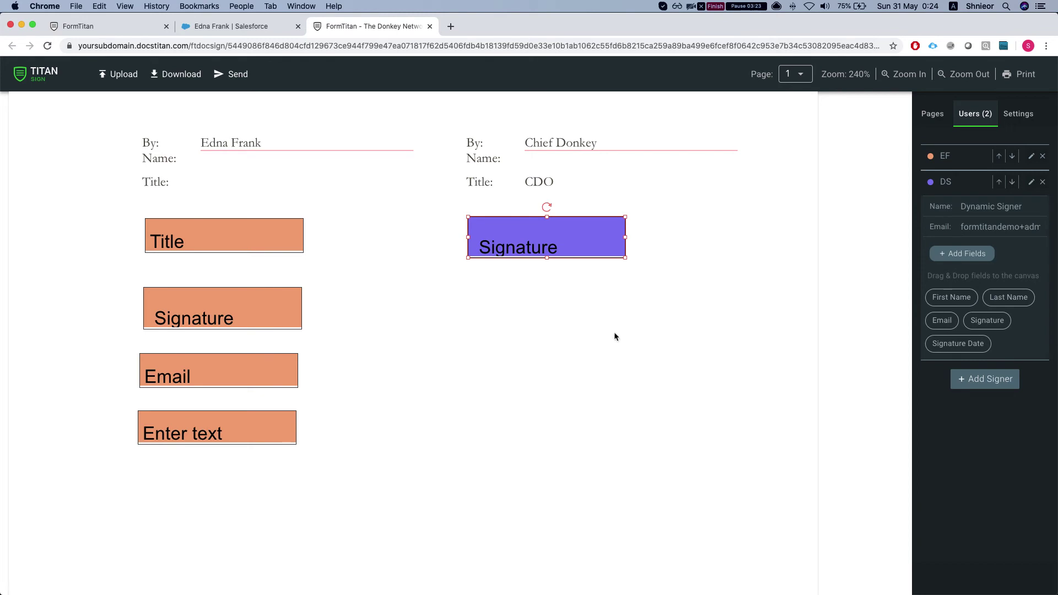
scroll(877, 326, up, 2)
mouse_move(1012, 305)
mouse_down()
mouse_move(517, 410)
mouse_move(576, 413)
mouse_move(538, 394)
mouse_up()
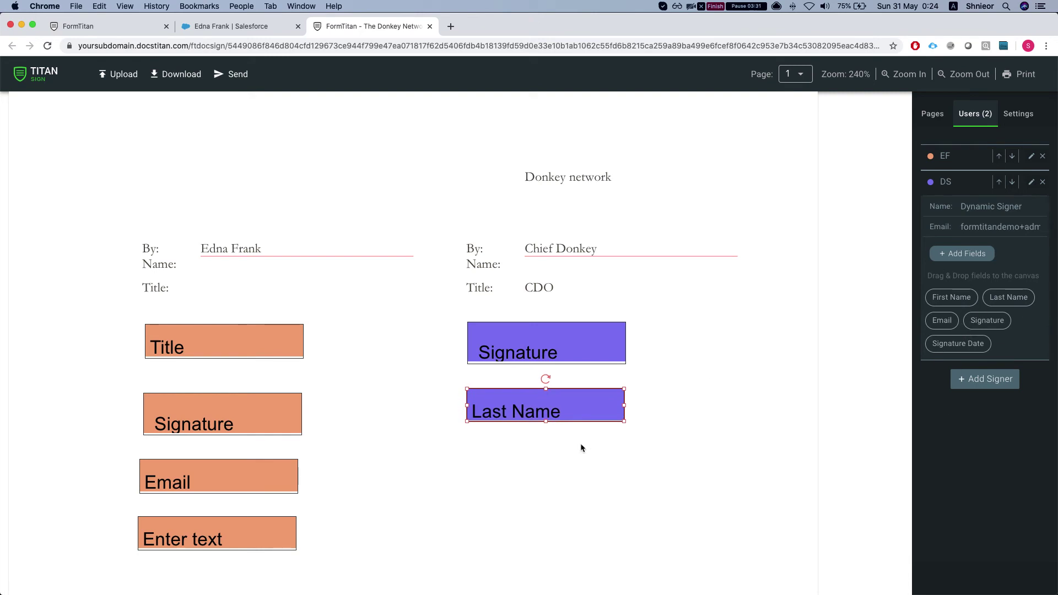
Step: Download the Donkey Network document as a DOCX file and open the download in Word
scroll(513, 273, up, 1)
scroll(517, 286, up, 15)
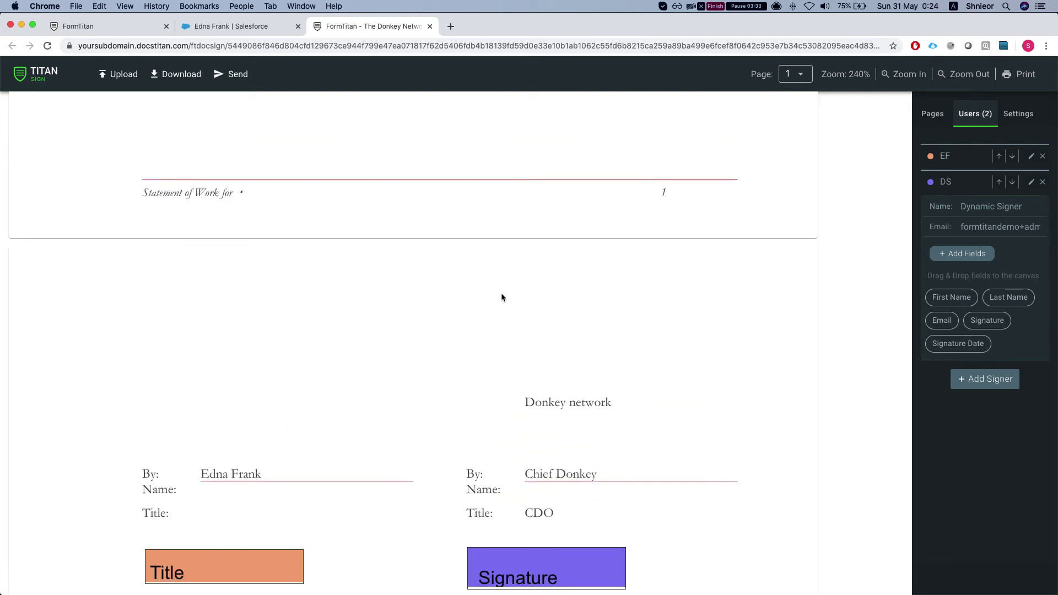
scroll(211, 262, up, 6)
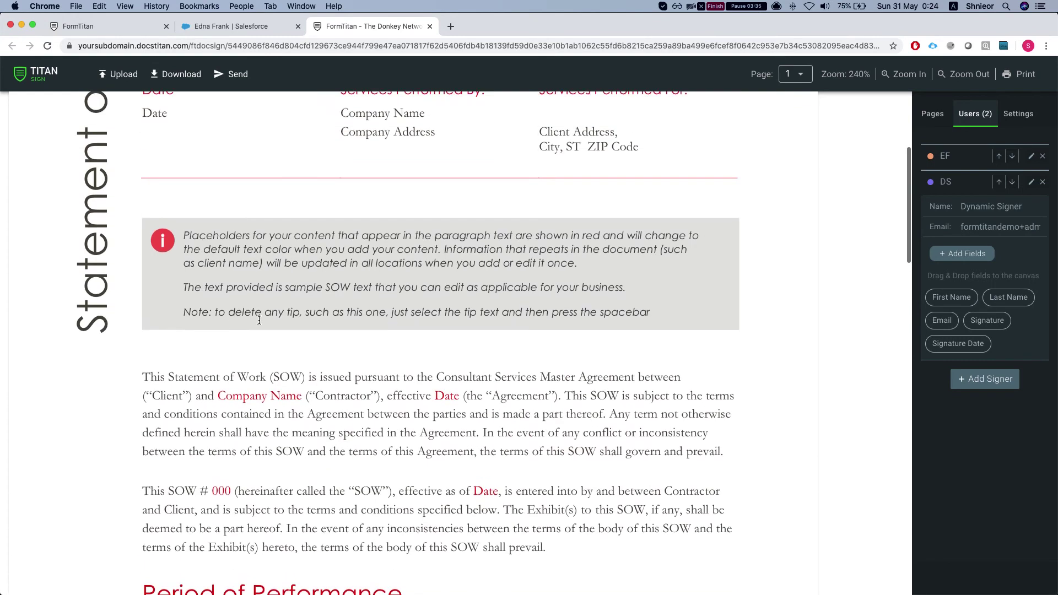
scroll(138, 457, down, 2)
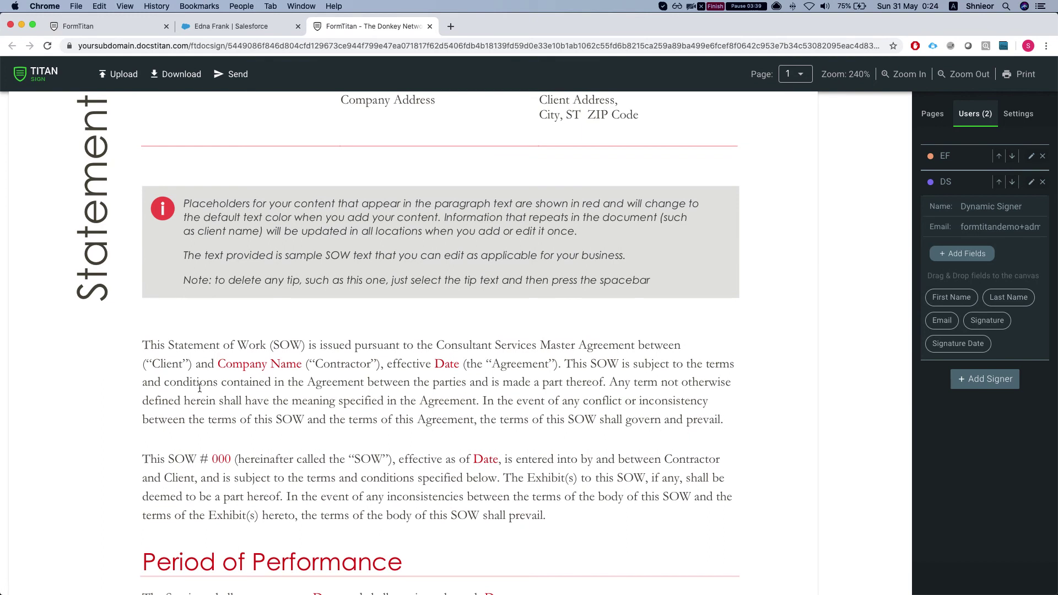
scroll(267, 307, up, 5)
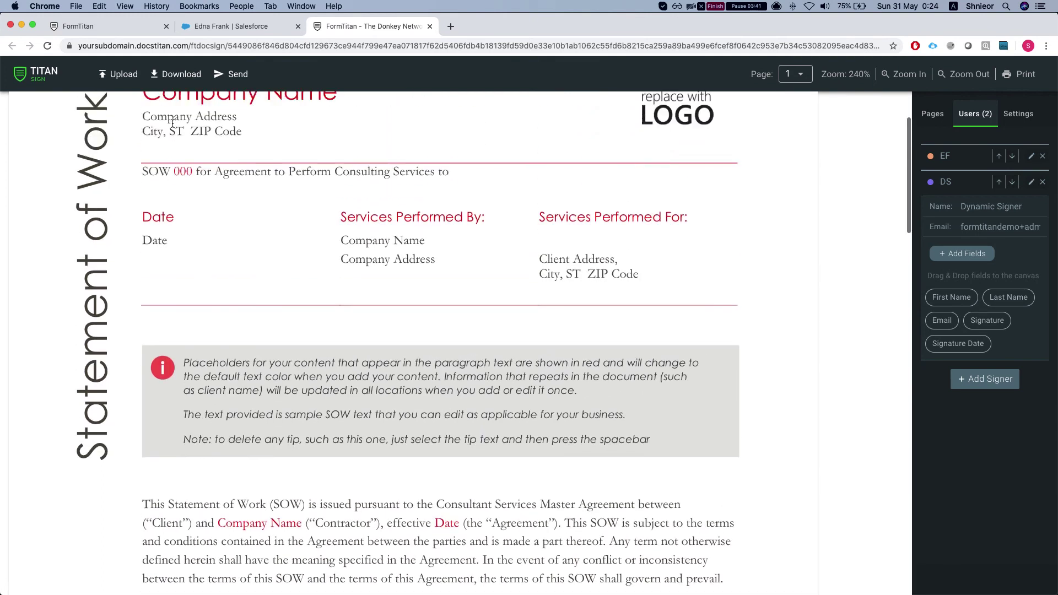
click(173, 77)
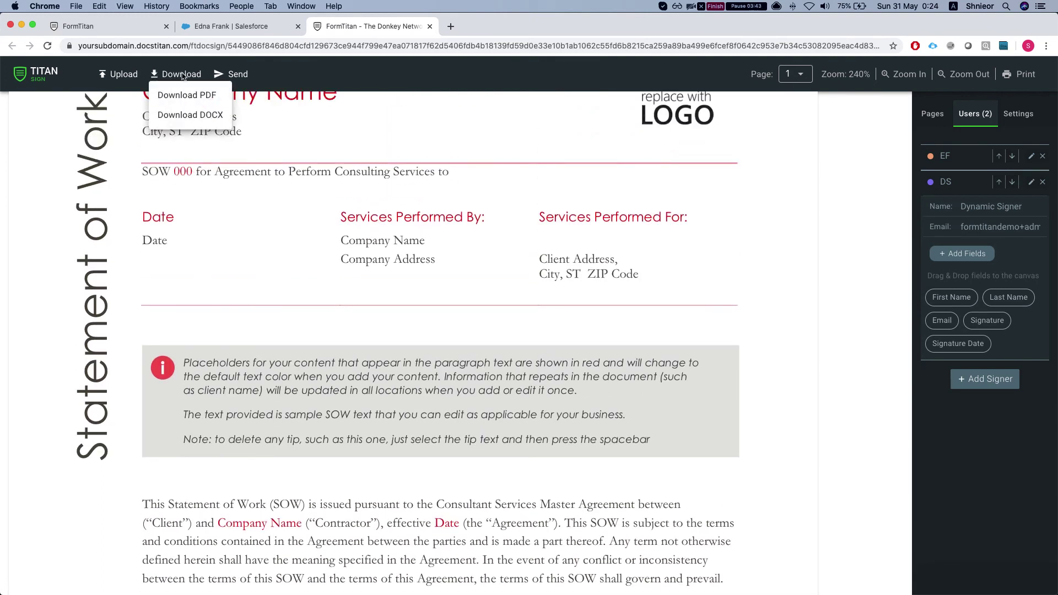
click(190, 115)
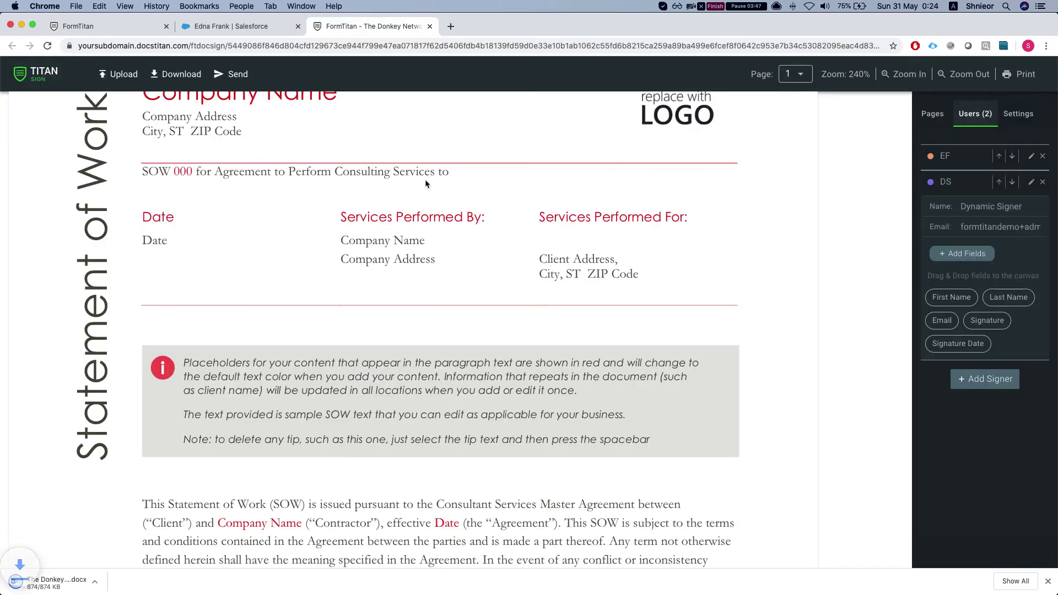
click(48, 582)
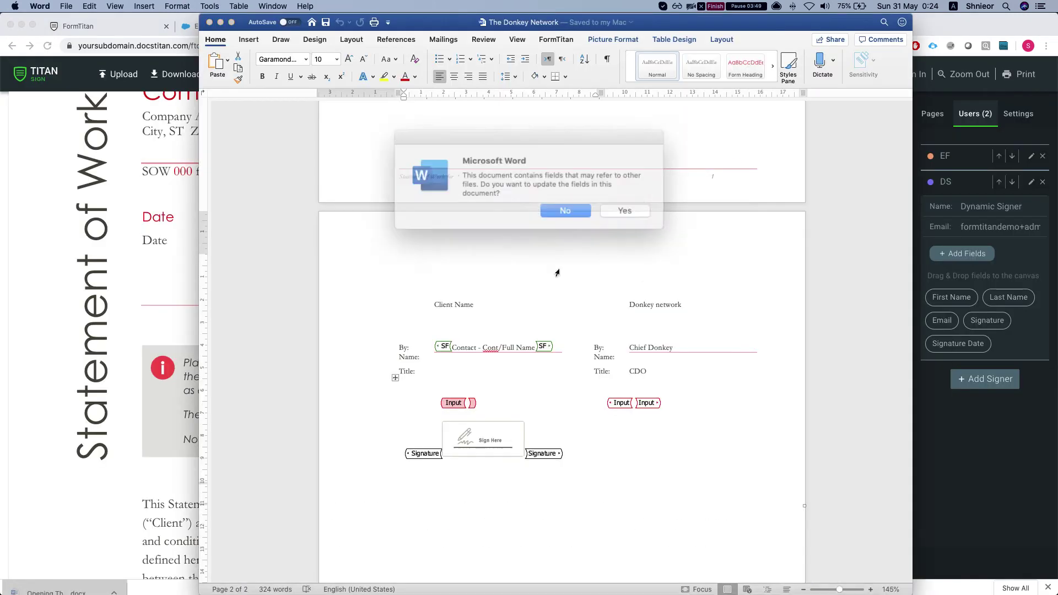
Step: Replace the 'This SOW # 000' paragraph with 'sdfsdds fsdf' and 'sdf sdf' lines, then save
key(Return)
scroll(245, 347, down, 5)
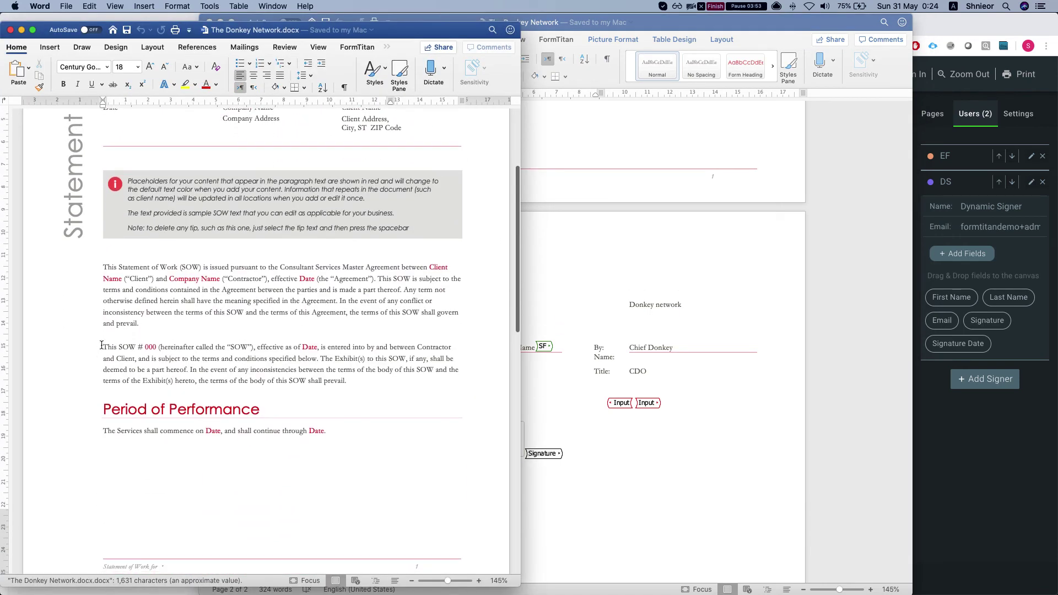
drag(101, 345, 435, 378)
key(Delete)
key(Return)
click(212, 347)
text(sdfsdds fsd)
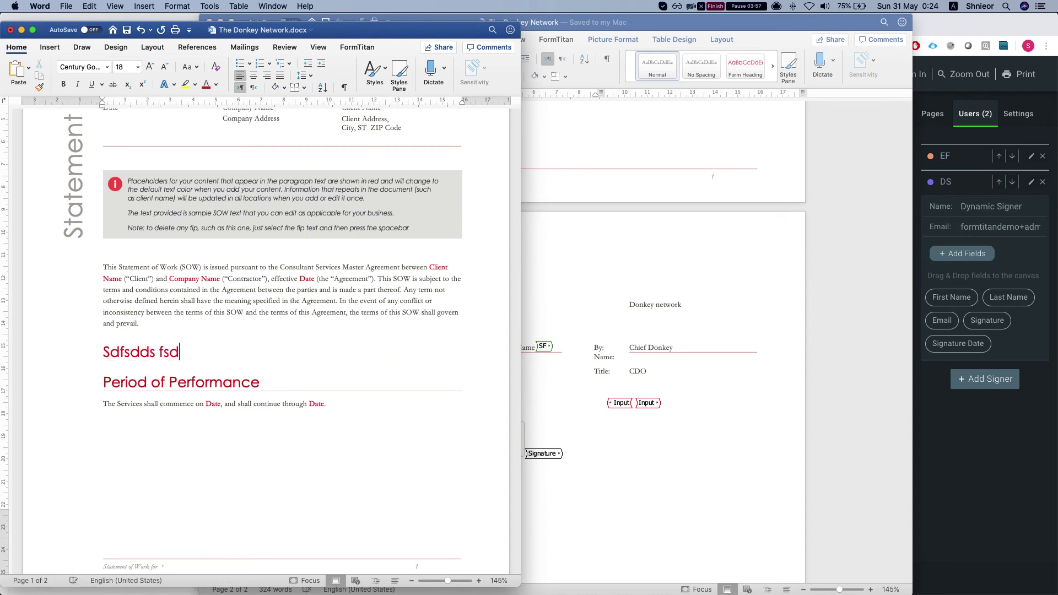
text(f)
key(Return)
text(sdf sdf)
key(Return)
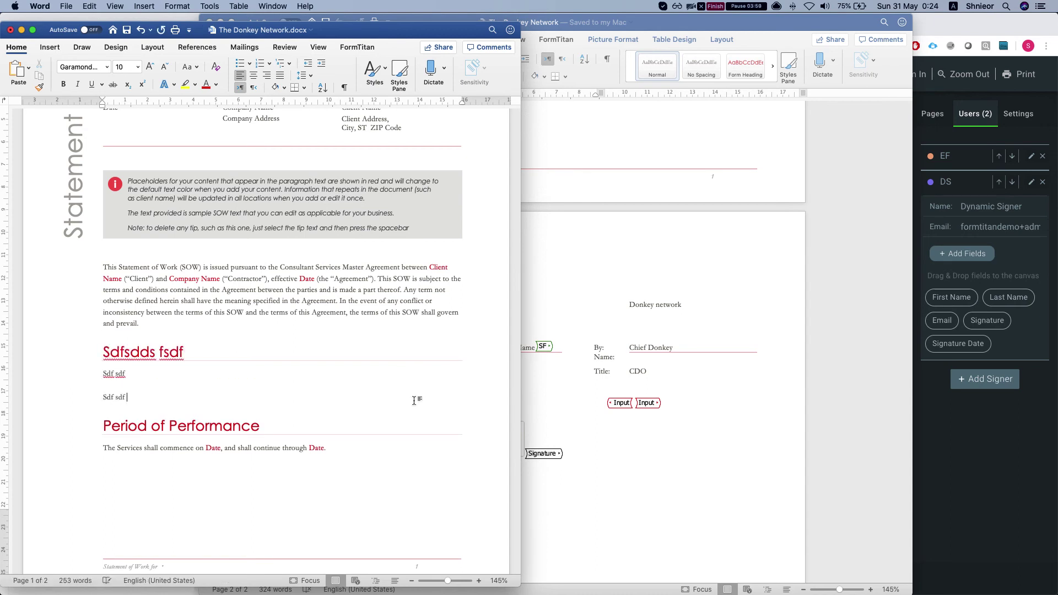
scroll(260, 342, down, 2)
key(super+s)
Step: Minimize the Word windows and bring the FormTitan template in Chrome back to front
click(796, 41)
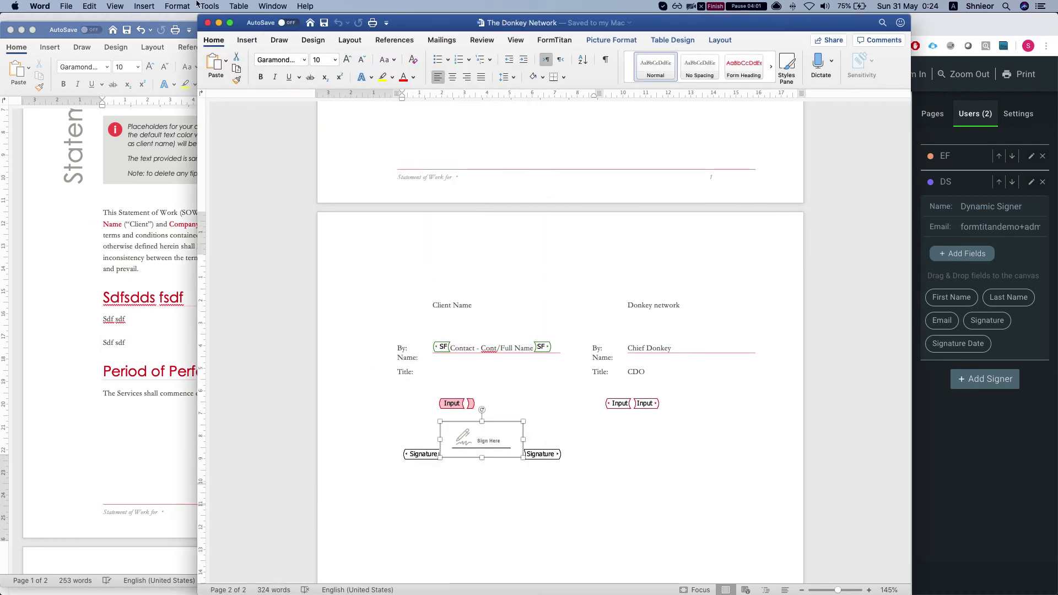
click(220, 22)
click(792, 191)
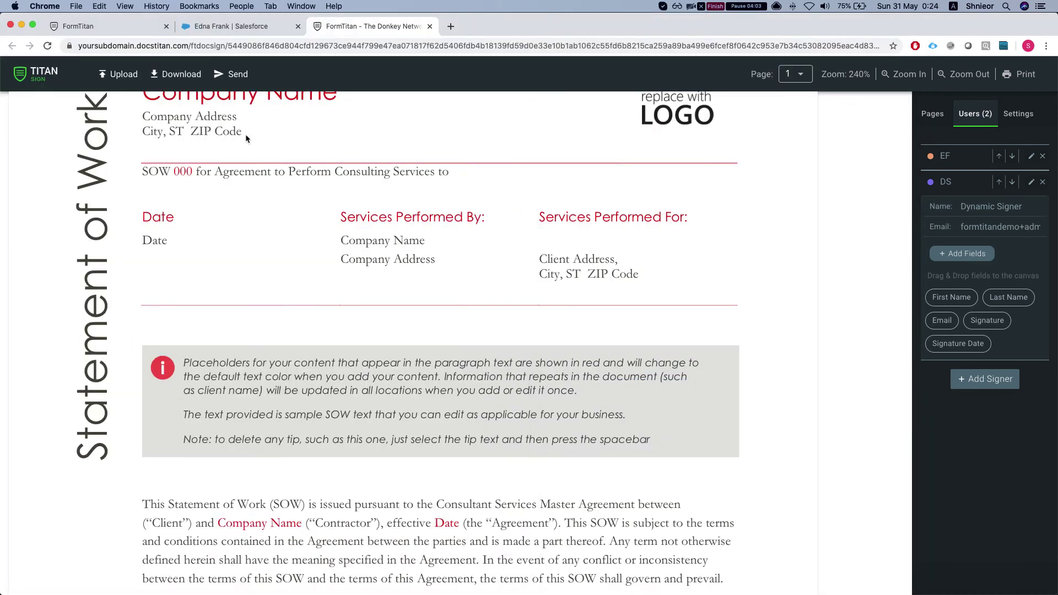
Step: Replace the template by uploading the edited 'The Donkey Network.docx' from the Downloads stack
scroll(171, 119, up, 2)
click(175, 75)
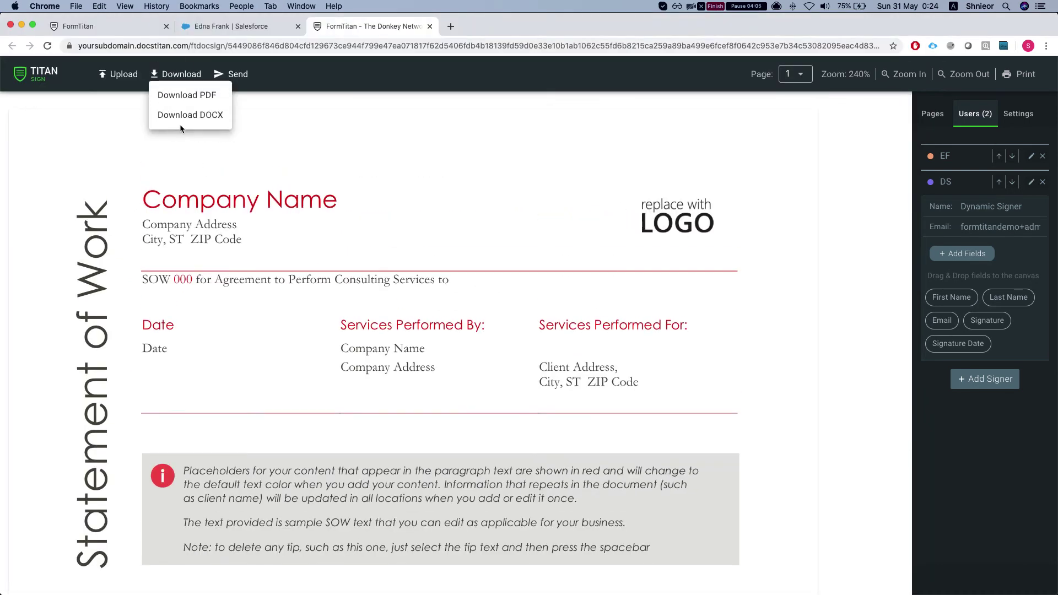
click(118, 75)
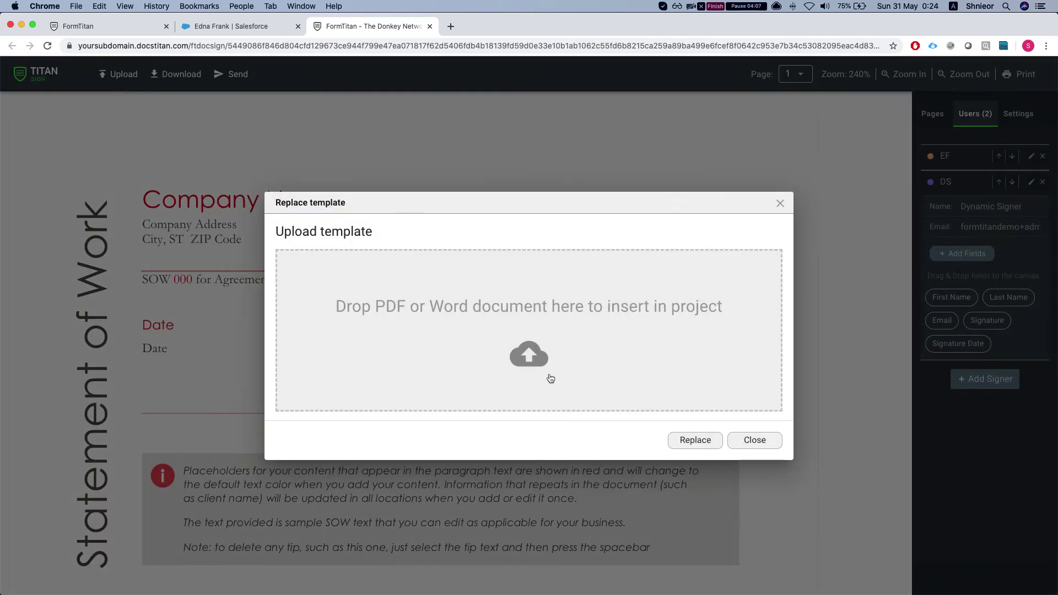
click(808, 573)
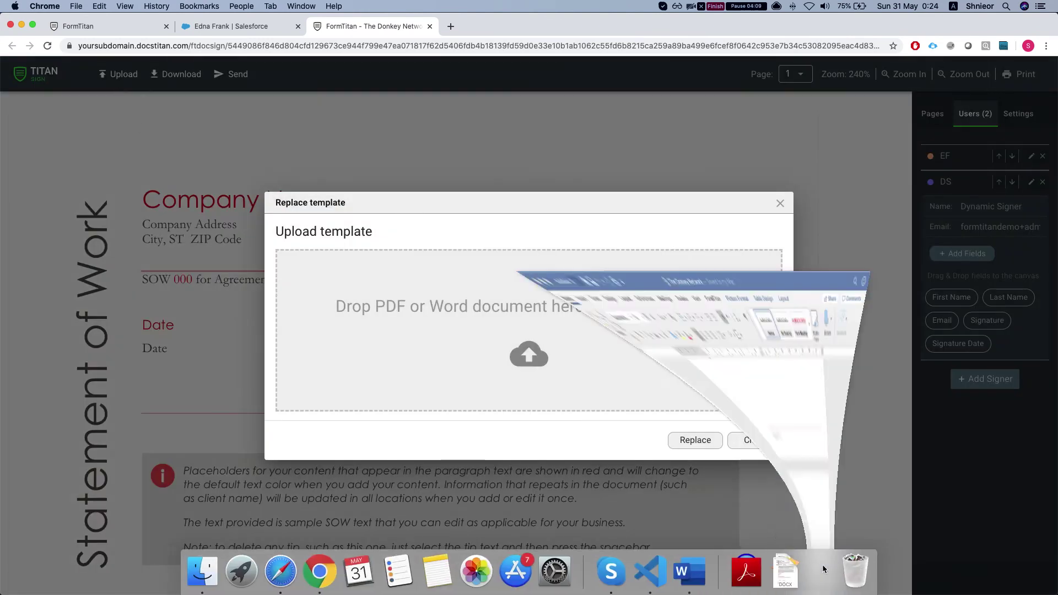
click(219, 23)
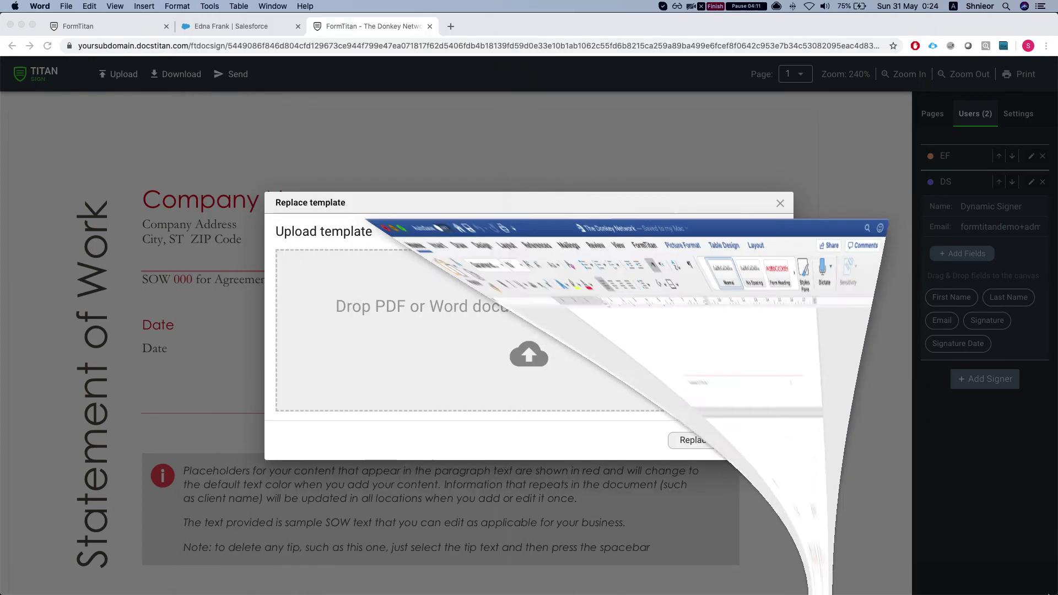
click(782, 576)
drag(783, 527, 603, 376)
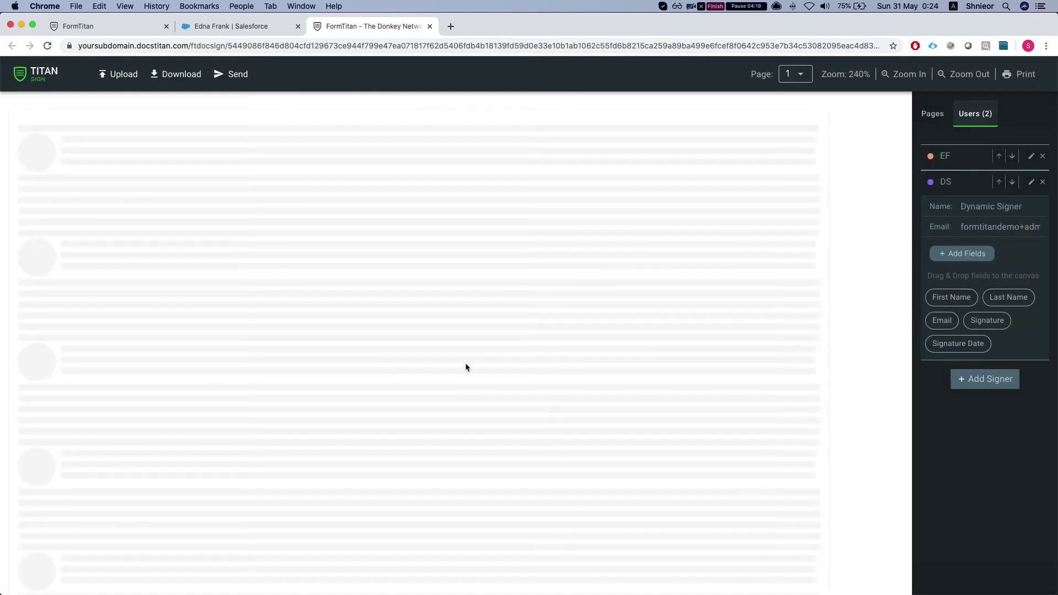
Step: Review the signer fields, including the second signer's Last Name, and send the document for signing
scroll(454, 366, down, 6)
scroll(454, 367, down, 3)
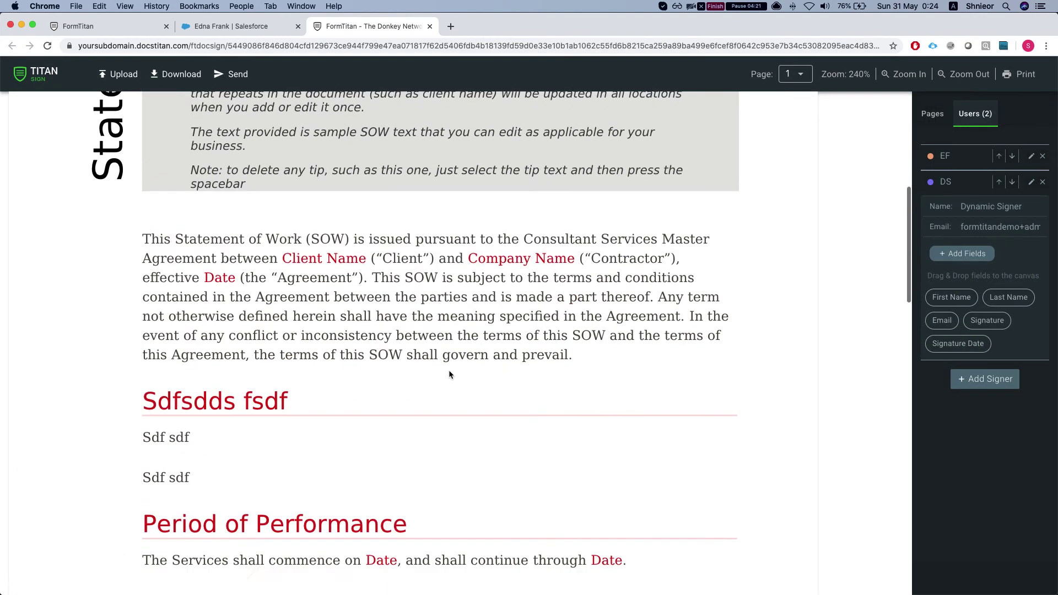
mouse_move(143, 322)
mouse_down()
mouse_move(297, 417)
mouse_move(162, 360)
mouse_move(162, 330)
mouse_up()
scroll(227, 357, down, 10)
scroll(226, 362, down, 6)
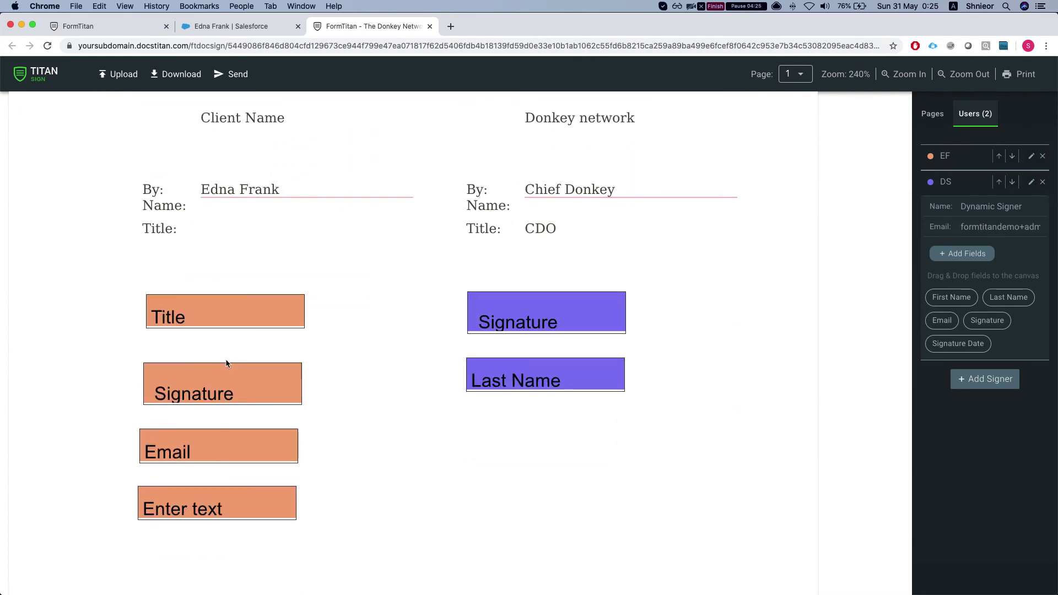
scroll(226, 362, up, 2)
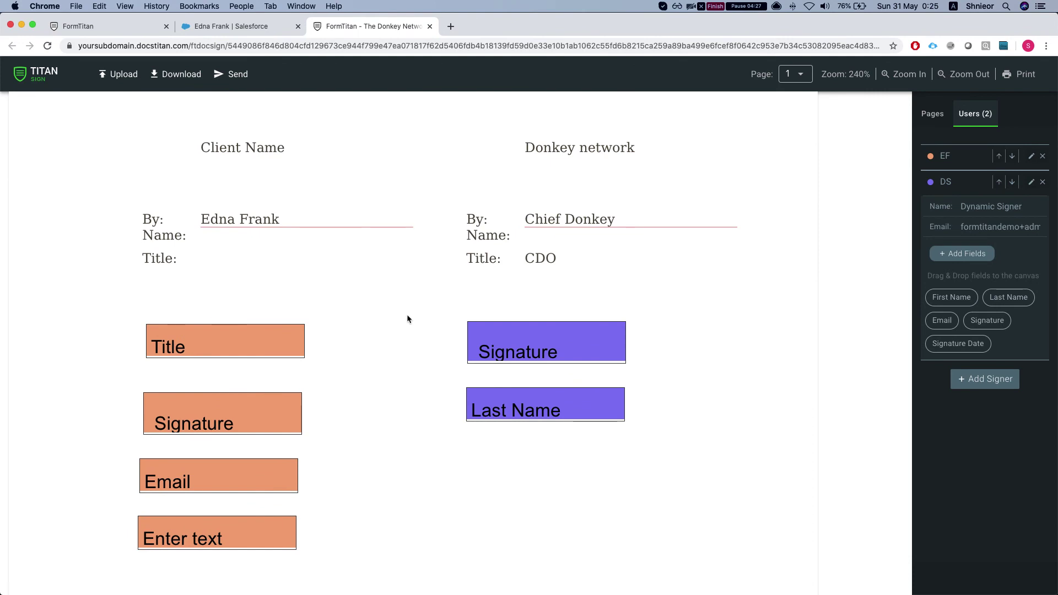
click(510, 392)
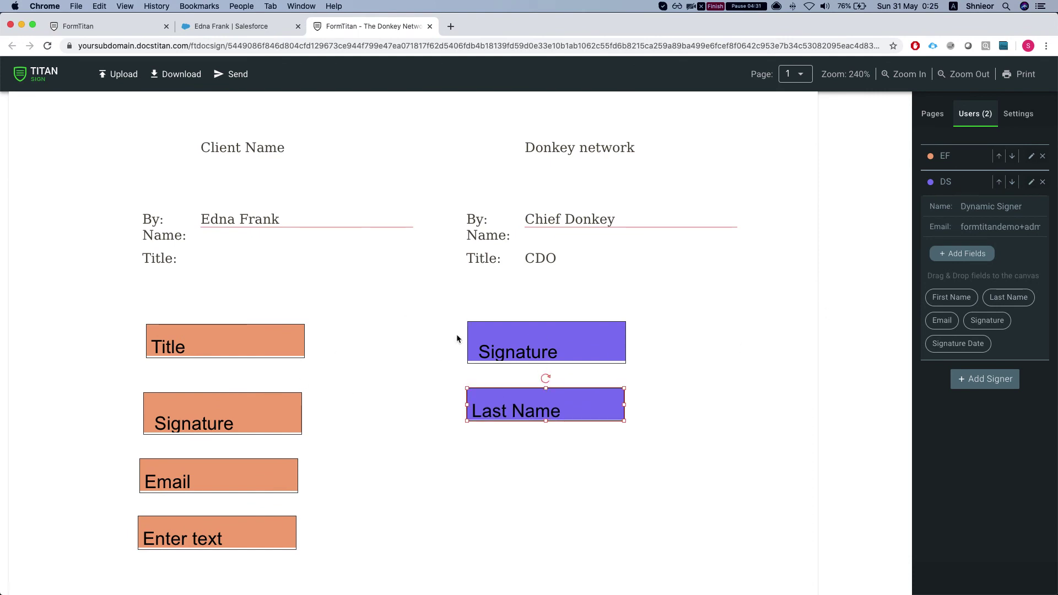
scroll(402, 359, up, 15)
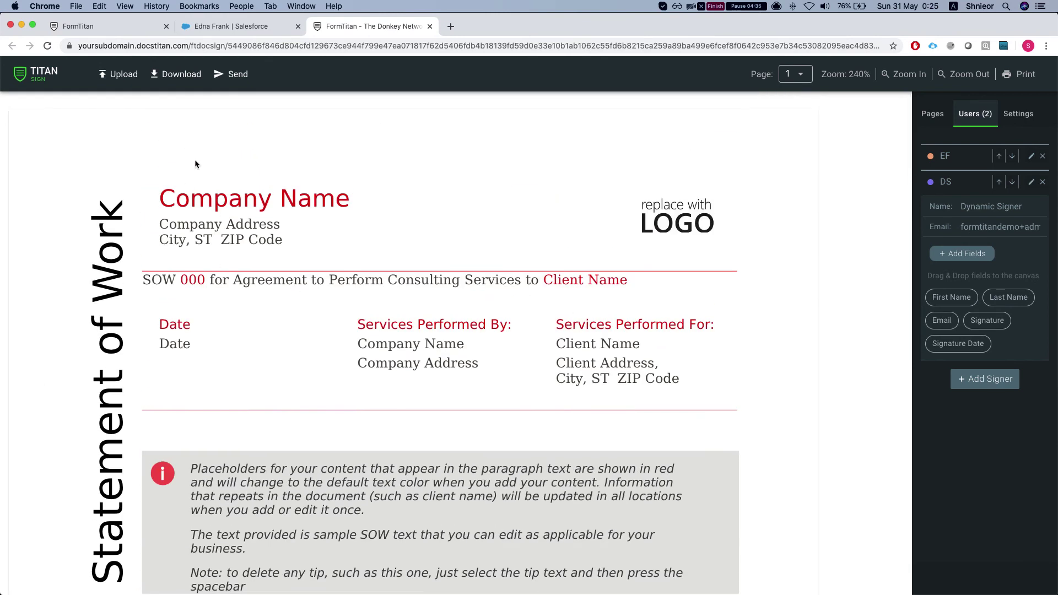
click(233, 76)
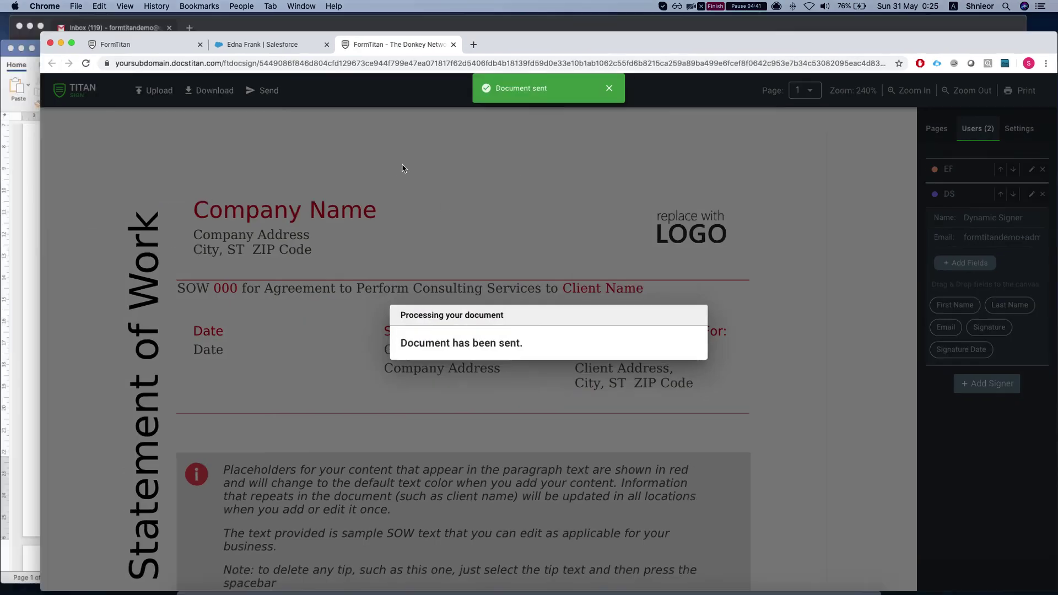
Step: In Gmail, open the newest signature request e-mail and follow its document link
key(ctrl+Up)
click(171, 160)
click(201, 159)
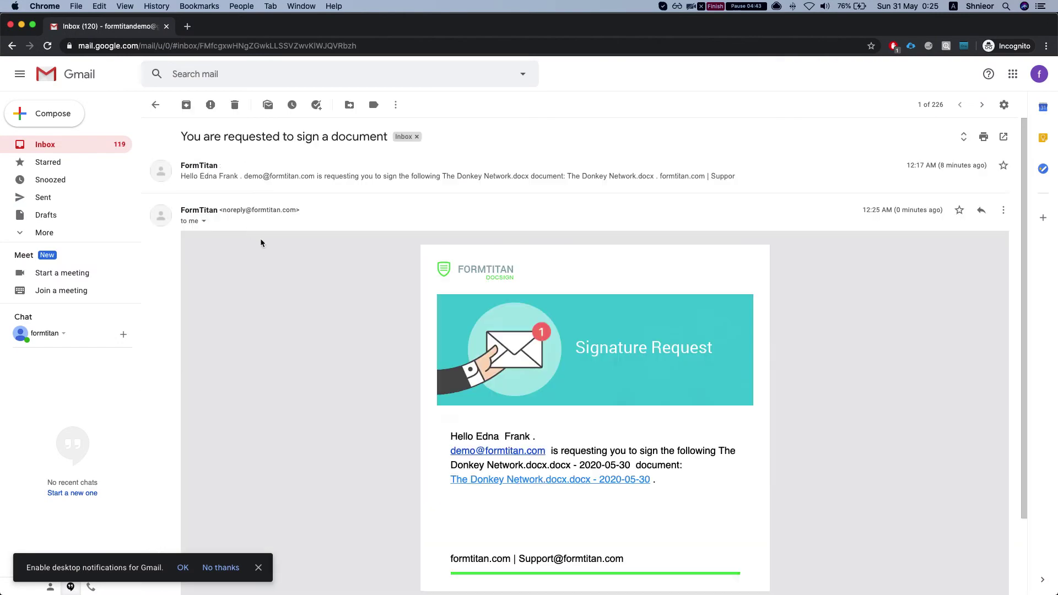
scroll(419, 378, down, 3)
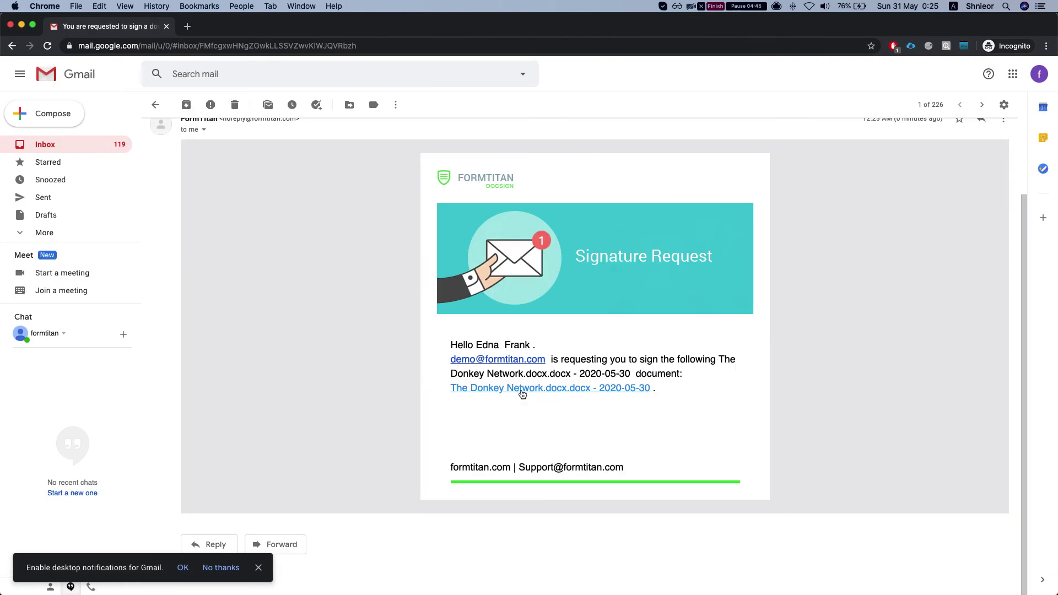
click(522, 390)
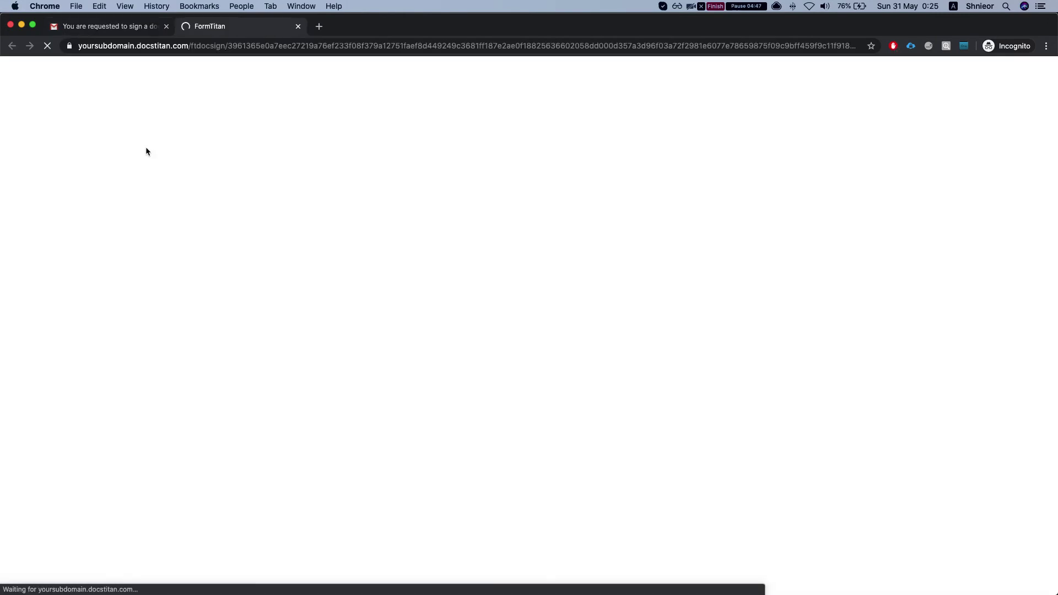
Step: Look at the sender's FormTitan window, then return to the signing page
scroll(195, 412, down, 5)
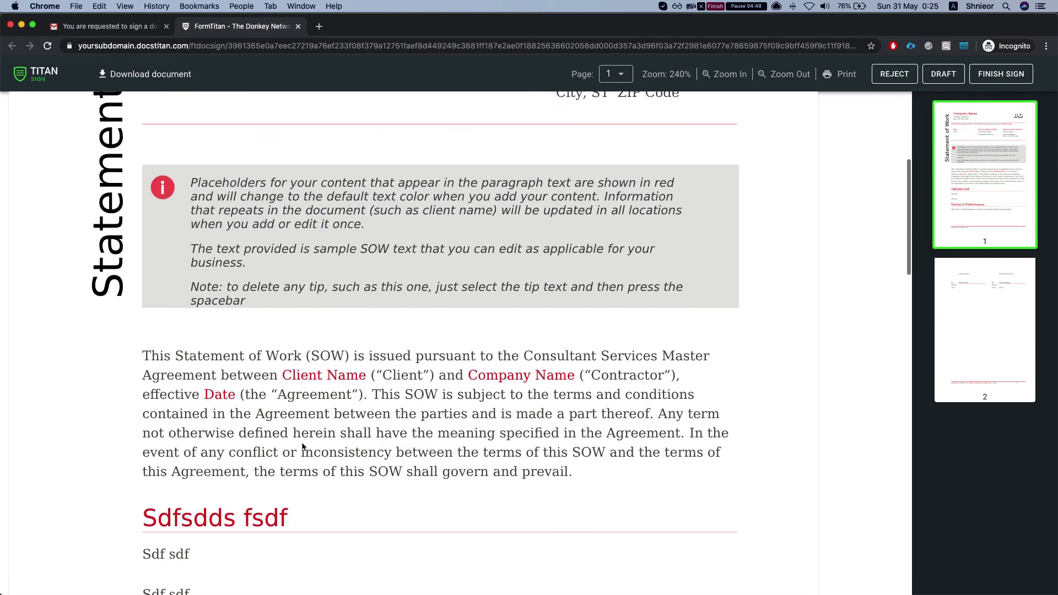
scroll(208, 422, down, 20)
scroll(260, 445, up, 1)
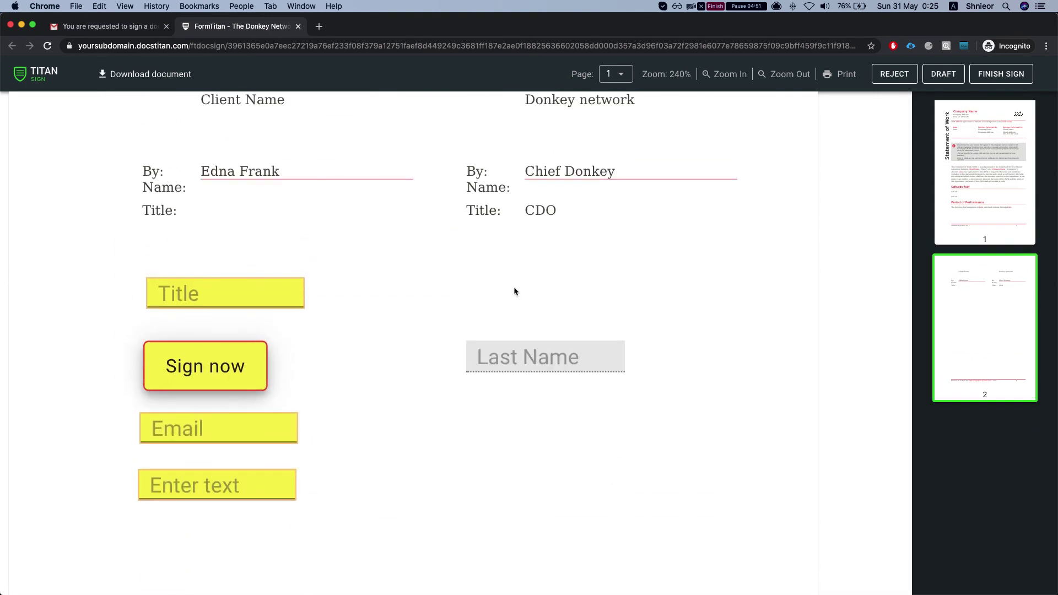
key(ctrl+Up)
click(437, 238)
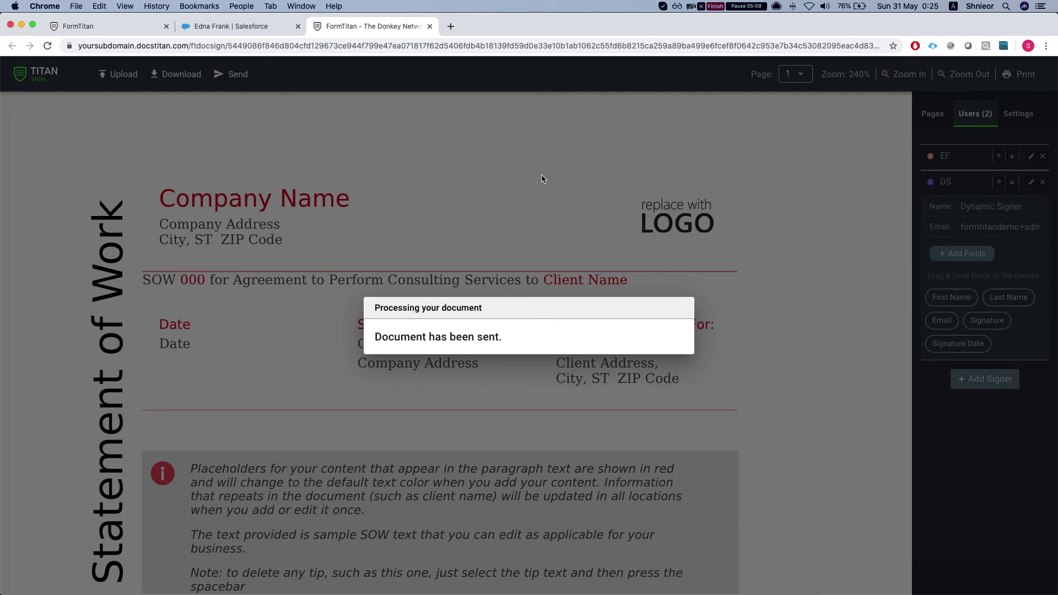
key(ctrl+Up)
click(425, 241)
Step: Enter 'fdgdf' as the Title and apply the saved signature
scroll(411, 311, up, 1)
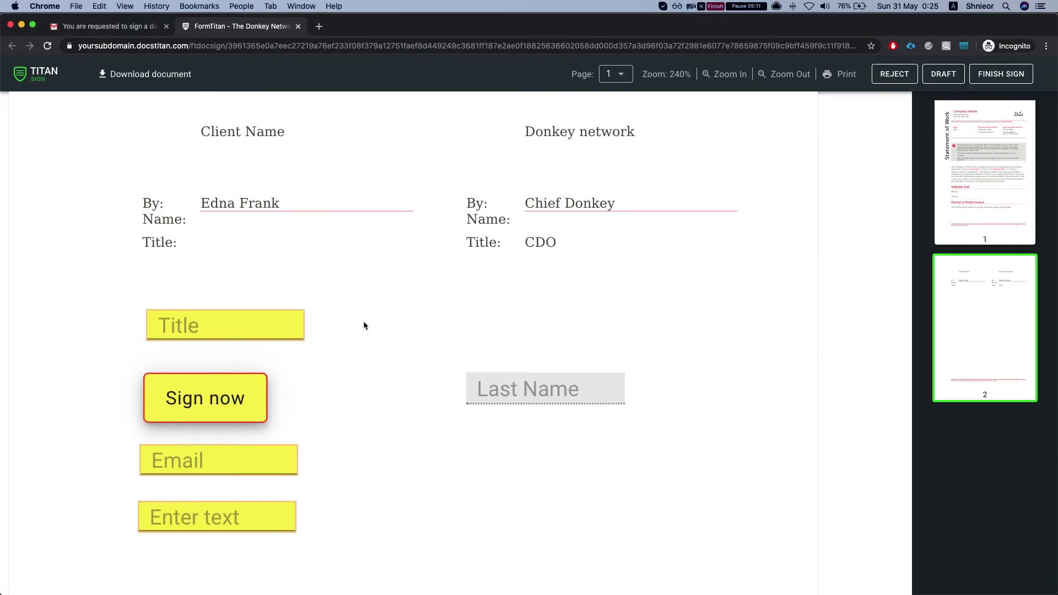
click(254, 319)
text(fdgdf)
click(228, 375)
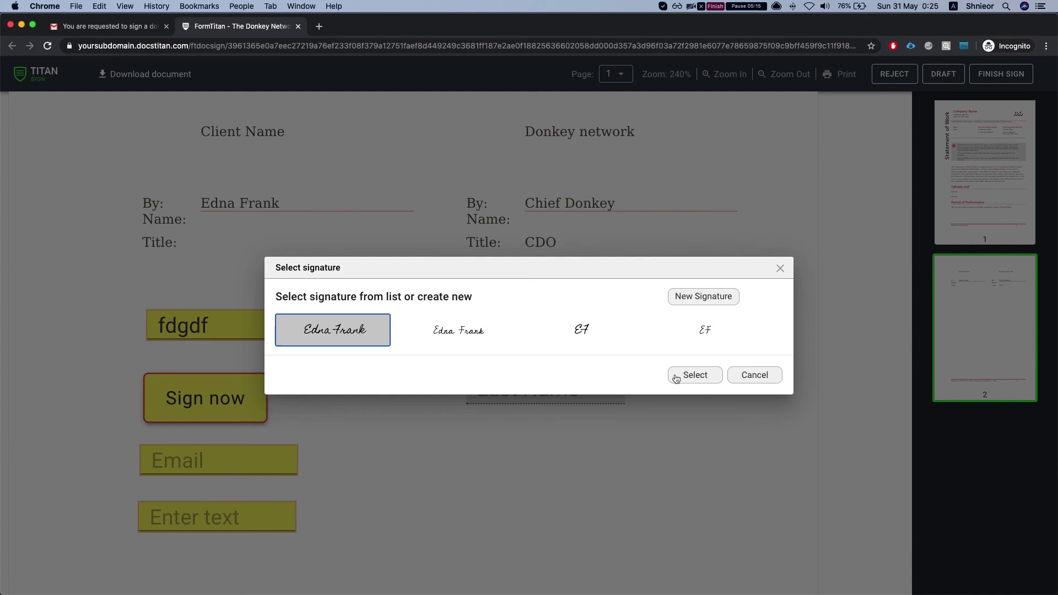
click(695, 375)
Step: Fill in an e-mail address in the Email field and 'sdfsdf' in the Enter text field
click(220, 451)
key(BackSpace)
key(BackSpace)
key(BackSpace)
key(BackSpace)
key(BackSpace)
key(BackSpace)
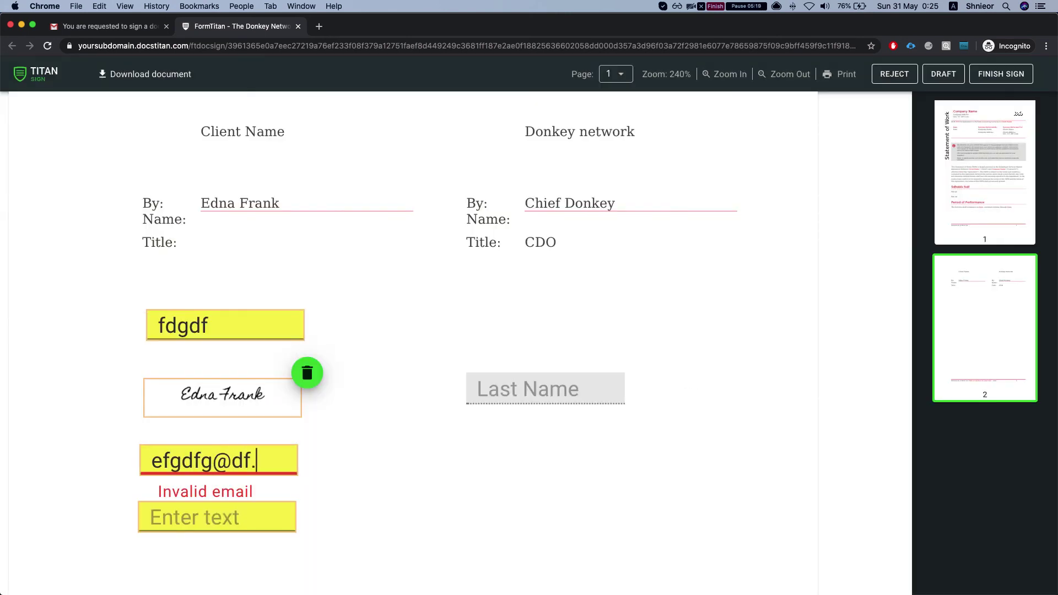
key(BackSpace)
key(BackSpace)
key(BackSpace)
key(super+l)
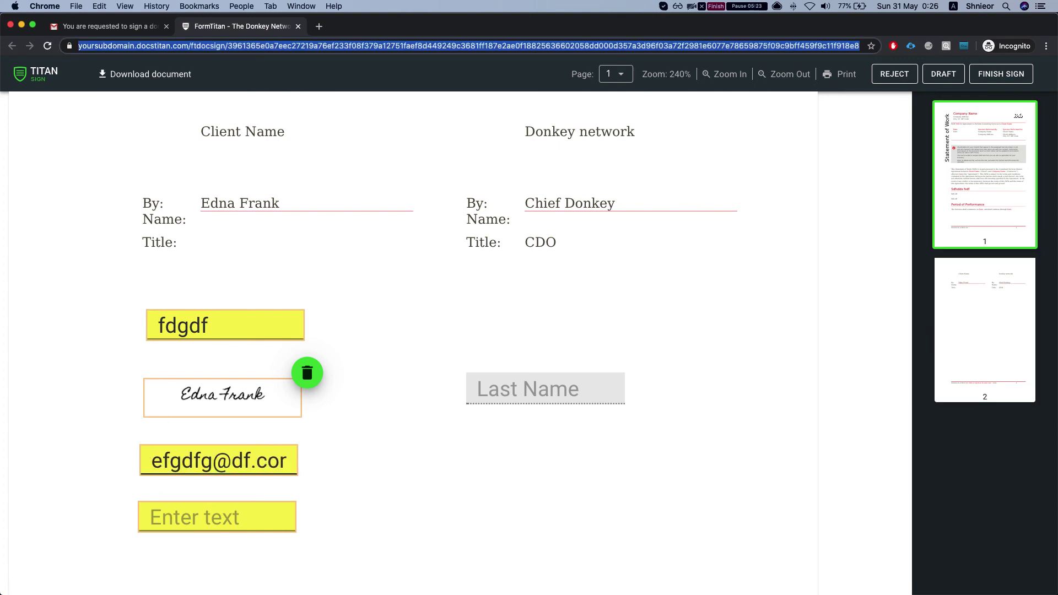
click(237, 518)
text(sdfsdf)
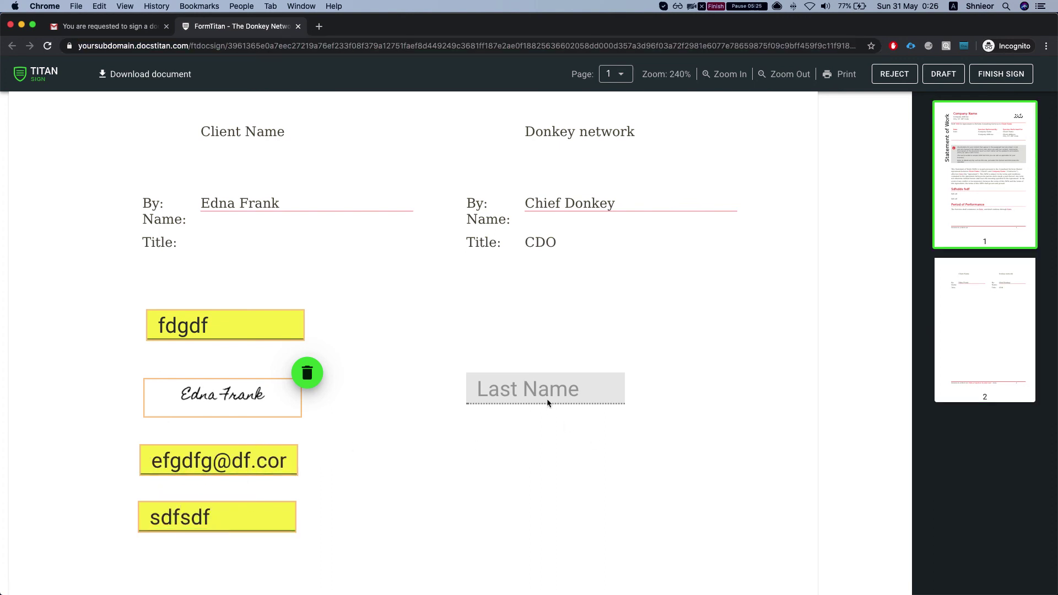
Step: Complete the first signer's signing with FINISH SIGN
scroll(519, 340, up, 1)
scroll(520, 340, up, 8)
scroll(810, 167, up, 8)
click(1003, 76)
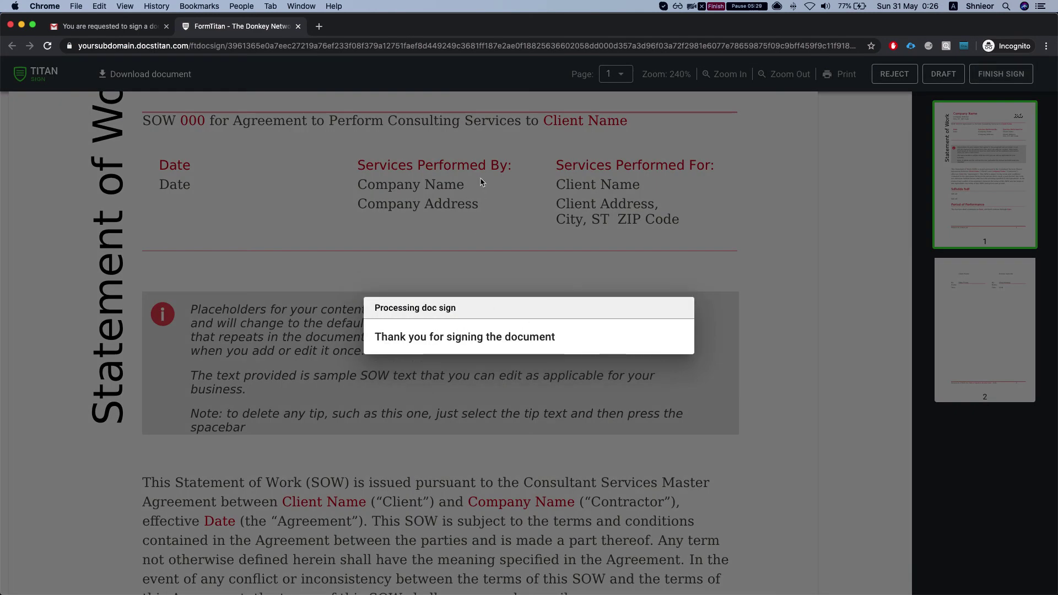
Step: Close the finished signing page and open the Dynamic Signer request e-mail in Gmail
key(ctrl+Up)
click(288, 175)
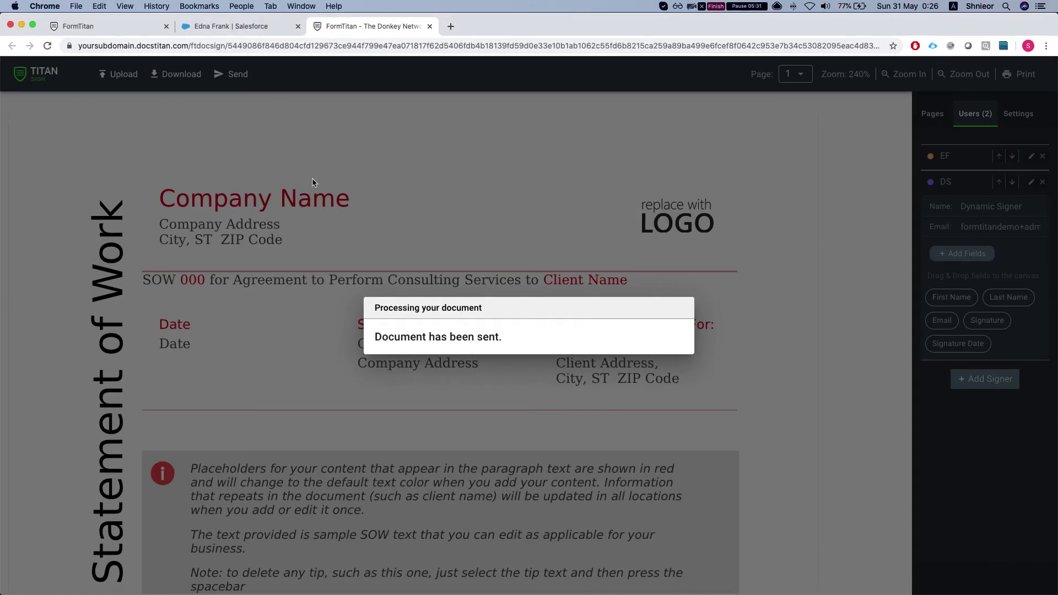
key(ctrl+Up)
click(365, 213)
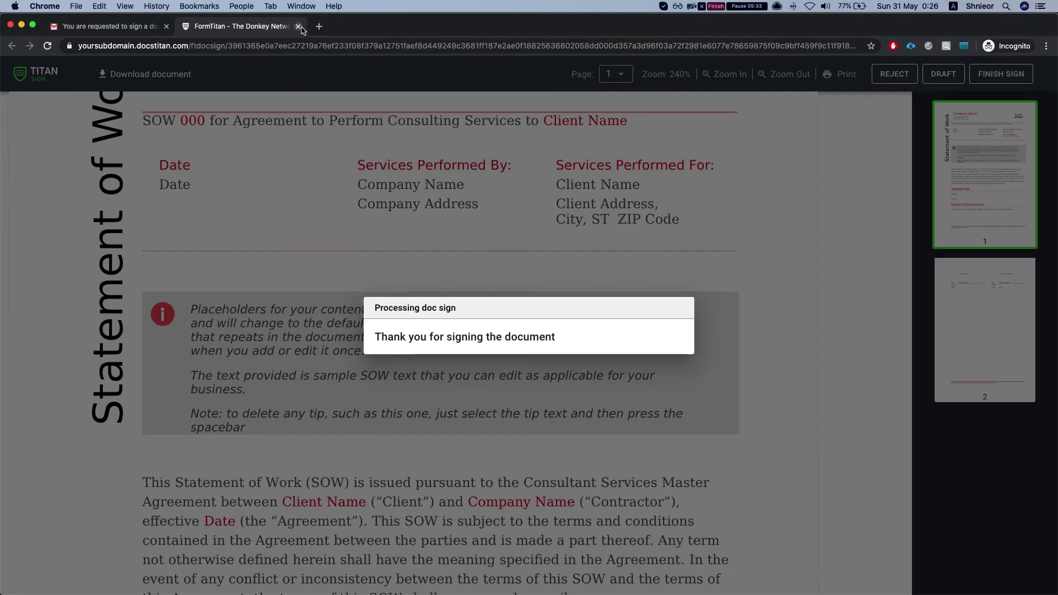
click(298, 26)
click(41, 145)
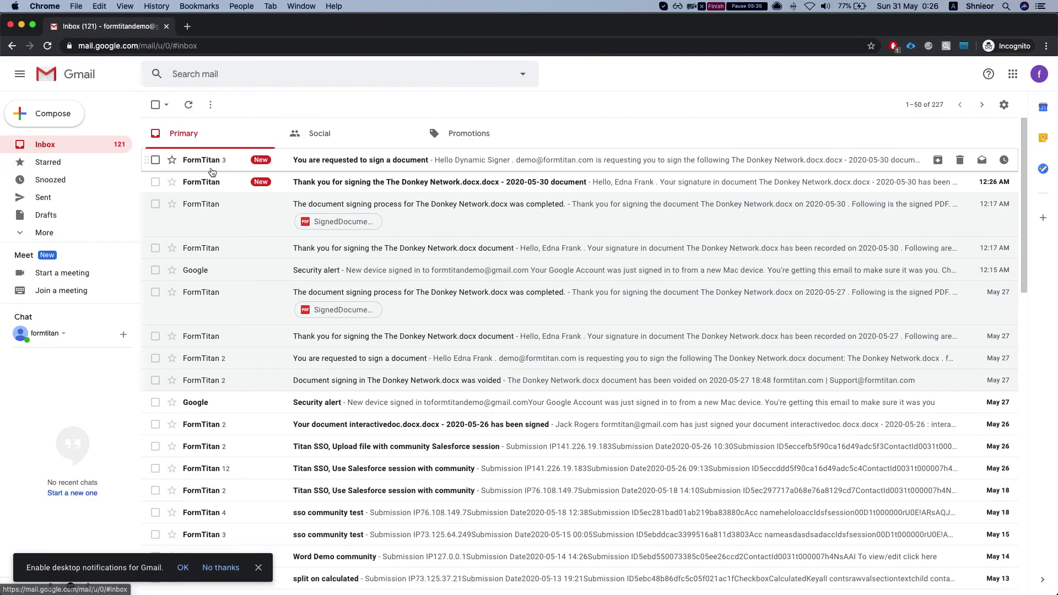
click(213, 165)
scroll(495, 343, down, 3)
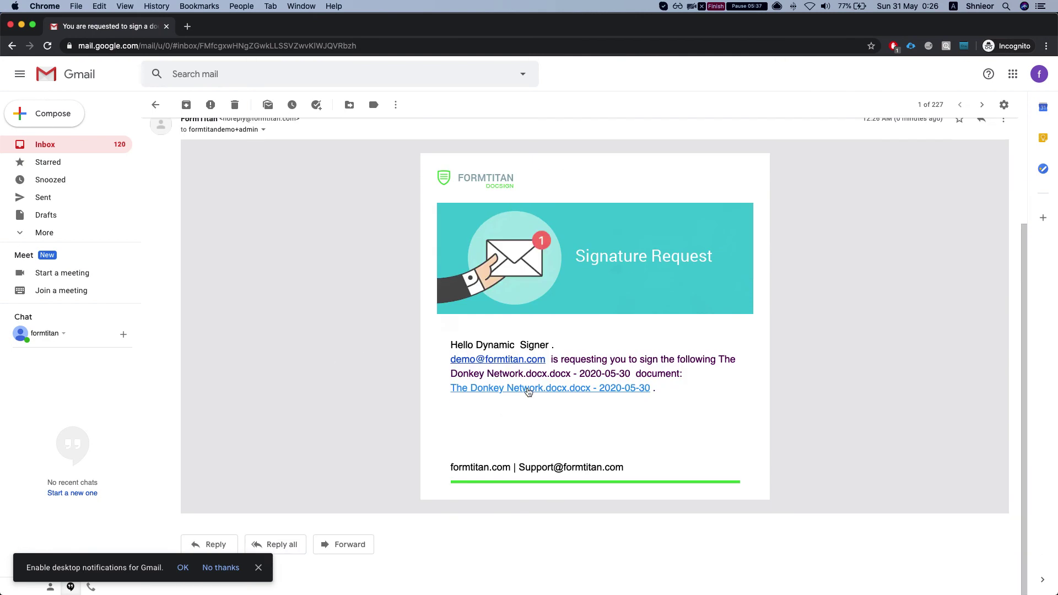